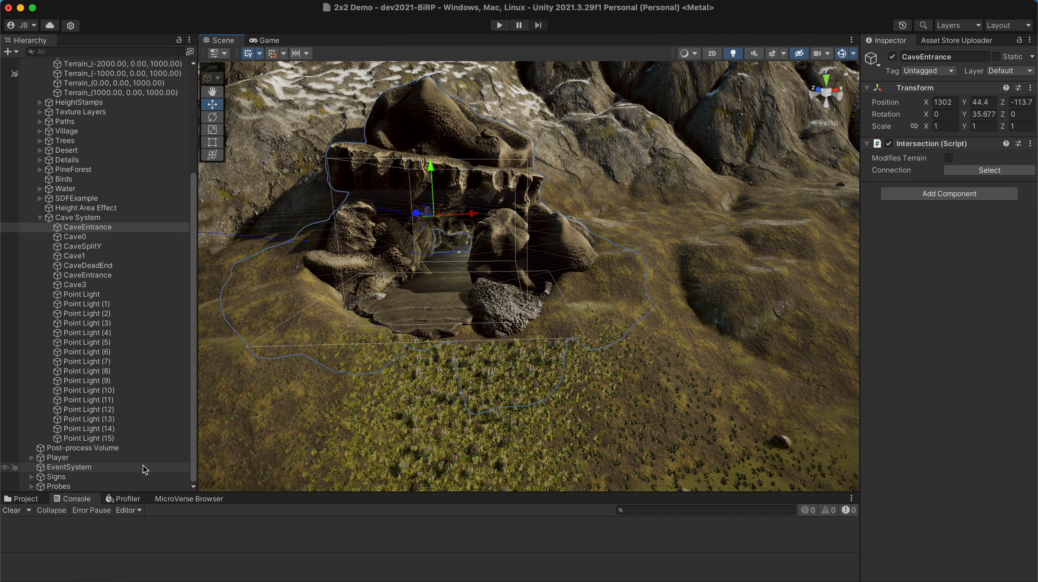
Step: Open the MicroVerse Browser, enlarge its area and show the Caves content
click(159, 469)
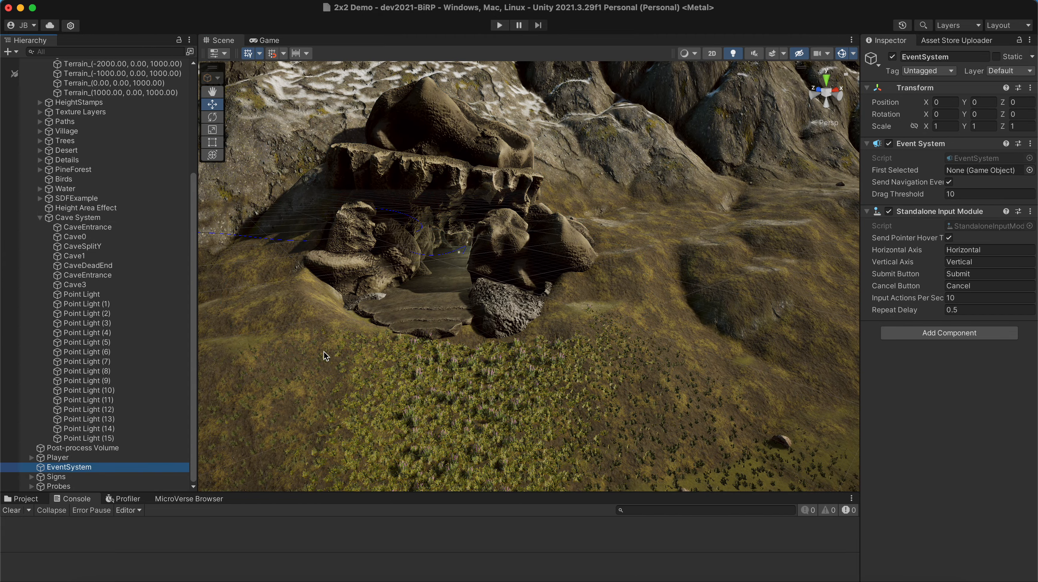
key(w)
right_drag(394, 283, 352, 307)
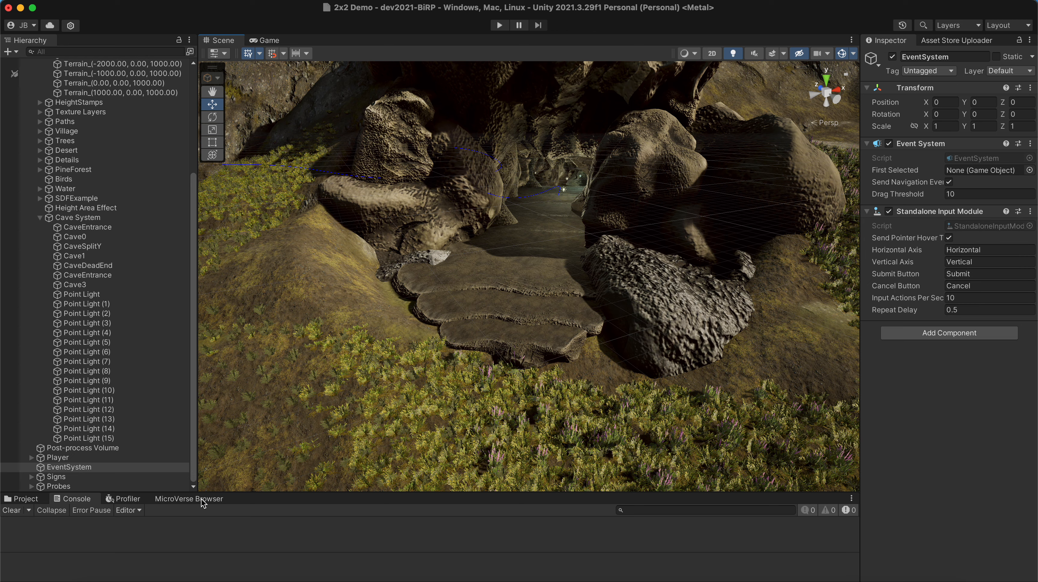
drag(257, 493, 240, 402)
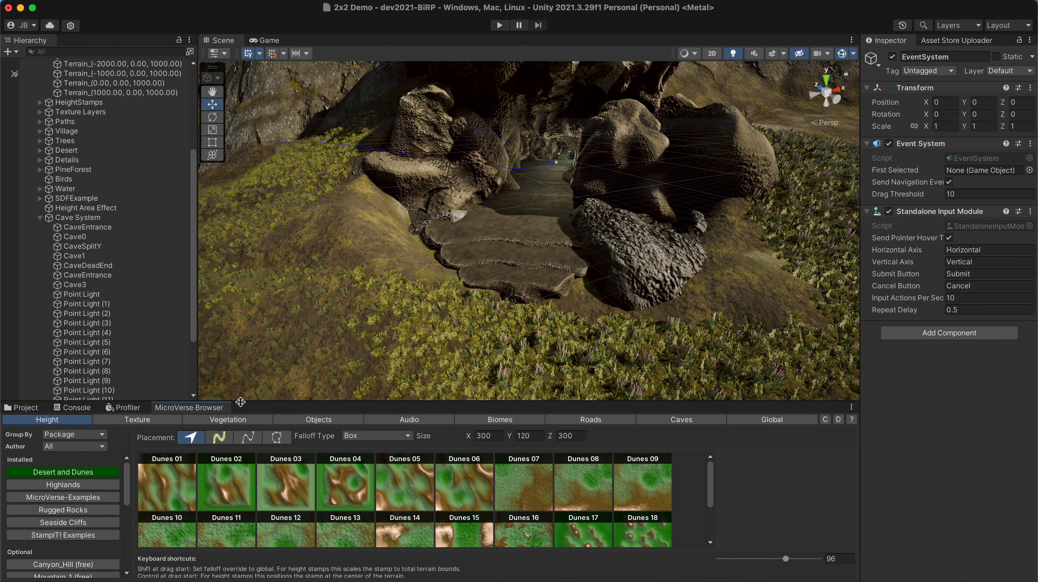
click(674, 423)
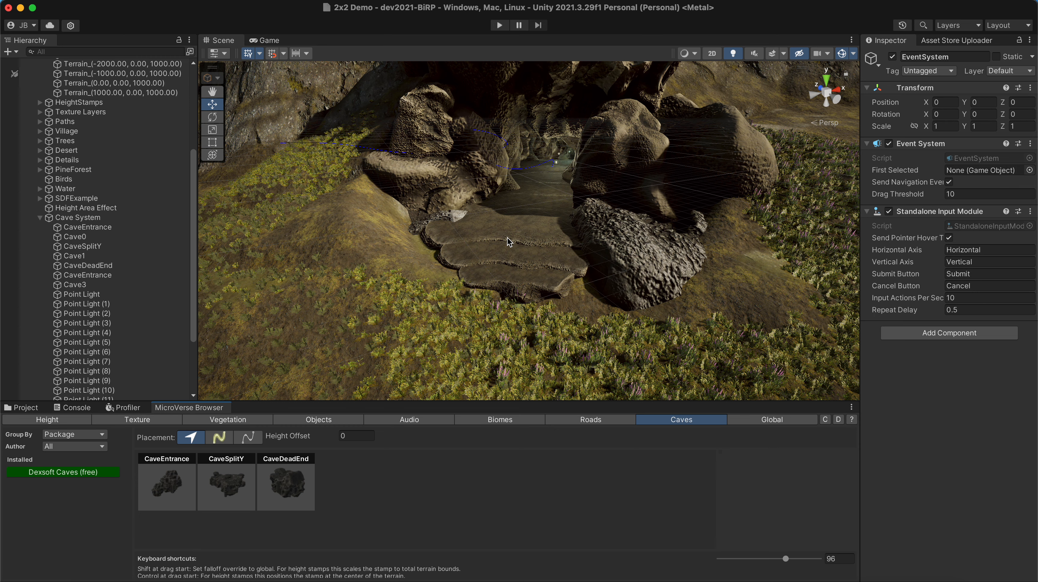
Step: Examine the existing cave entrance and its surrounding terrain from several sides and distances
alt+drag(505, 256, 494, 220)
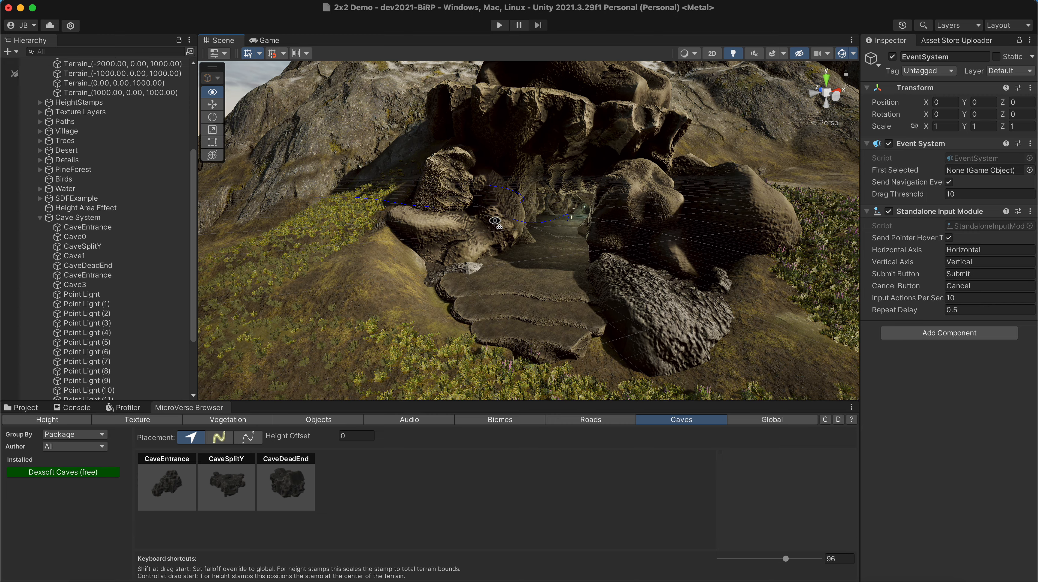
right_drag(495, 221, 446, 239)
key(a)
key(w)
key(a)
key(s)
key(s)
key(w)
key(s)
key(d)
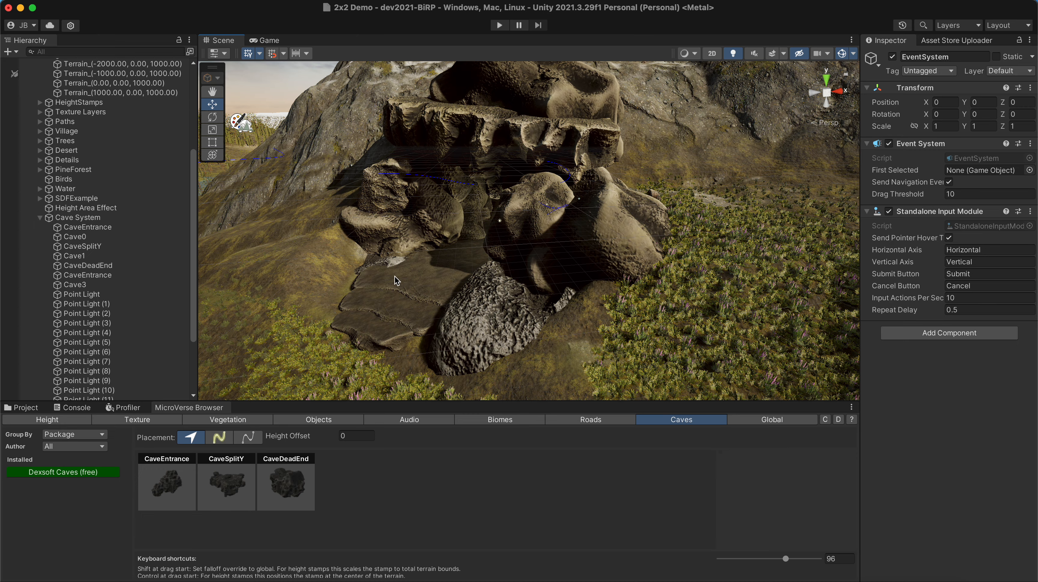
alt+drag(478, 254, 435, 253)
key(s)
right_drag(435, 253, 454, 246)
key(w)
key(a)
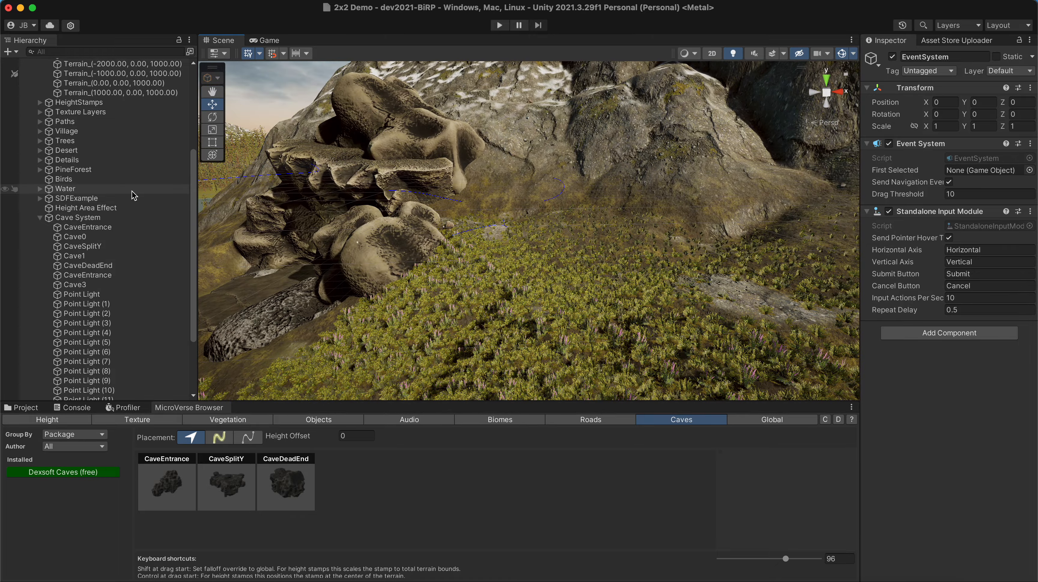
Step: Delete the whole Cave System object from the scene
click(107, 220)
right_click(108, 220)
click(127, 247)
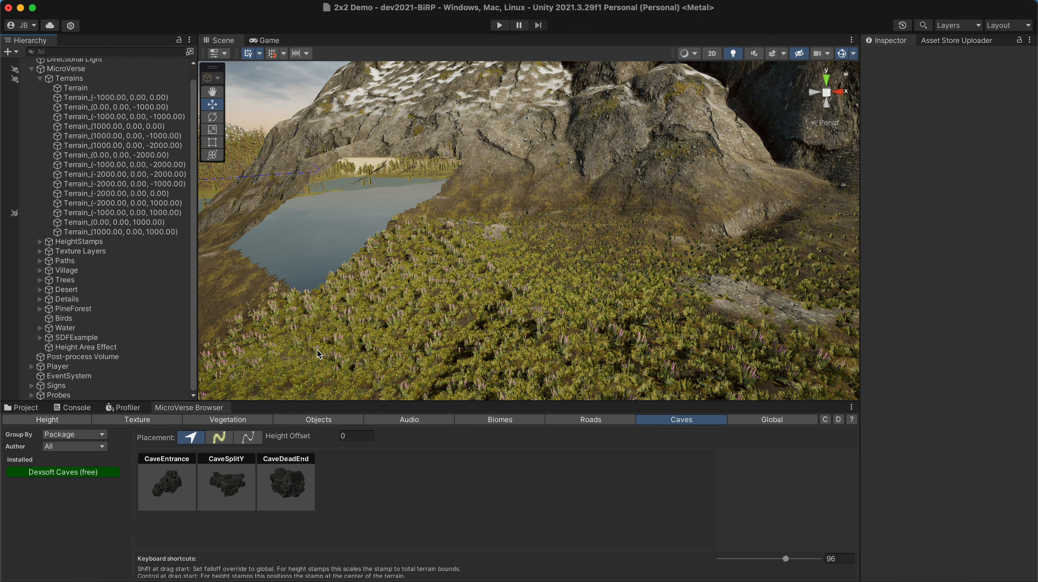
Step: Place a new CaveEntrance piece on the grassy slope in front of the mountain
drag(167, 492, 490, 241)
scroll(438, 216, down, 10)
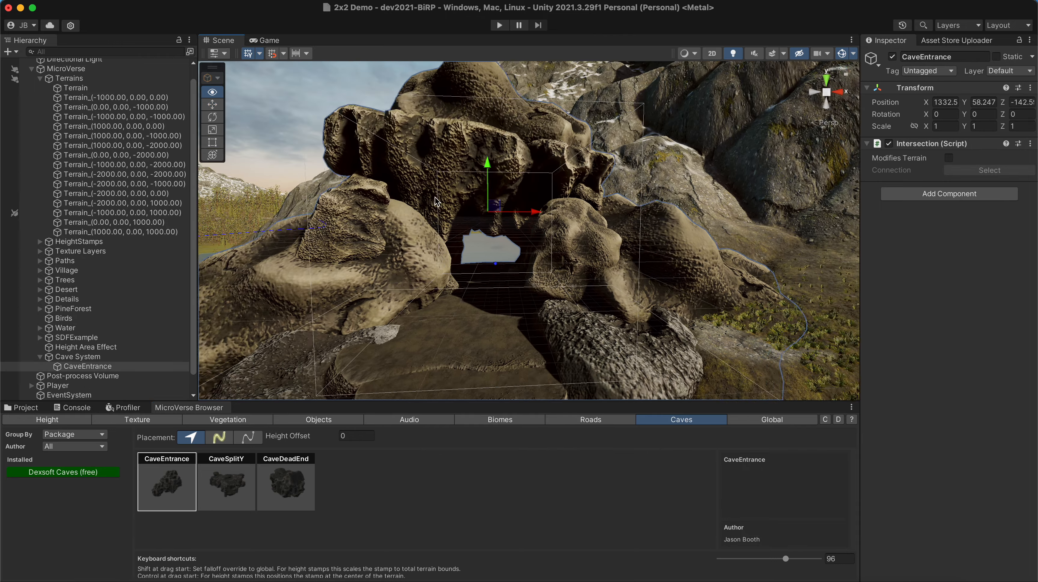
alt+drag(439, 212, 504, 254)
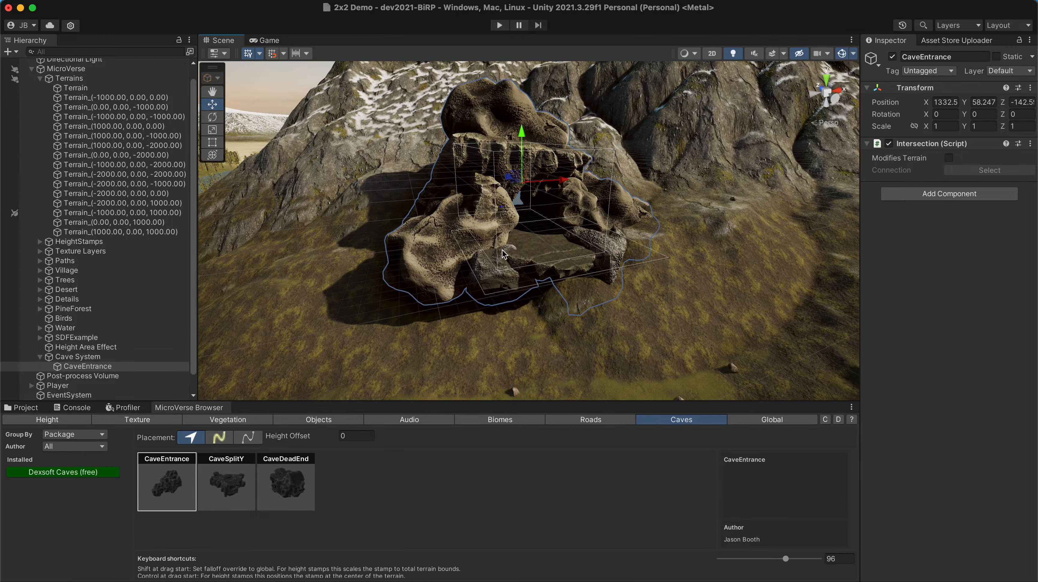
Step: Lower the CaveEntrance into the hillside to about Y 48.5 and move it to Z -125
right_drag(564, 276, 301, 301)
key(w)
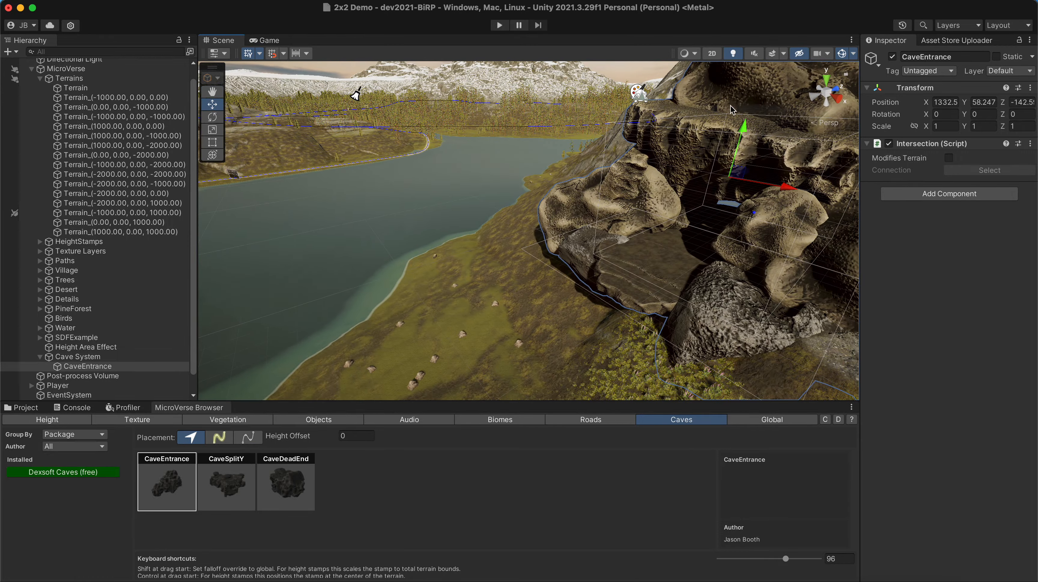
drag(743, 127, 751, 165)
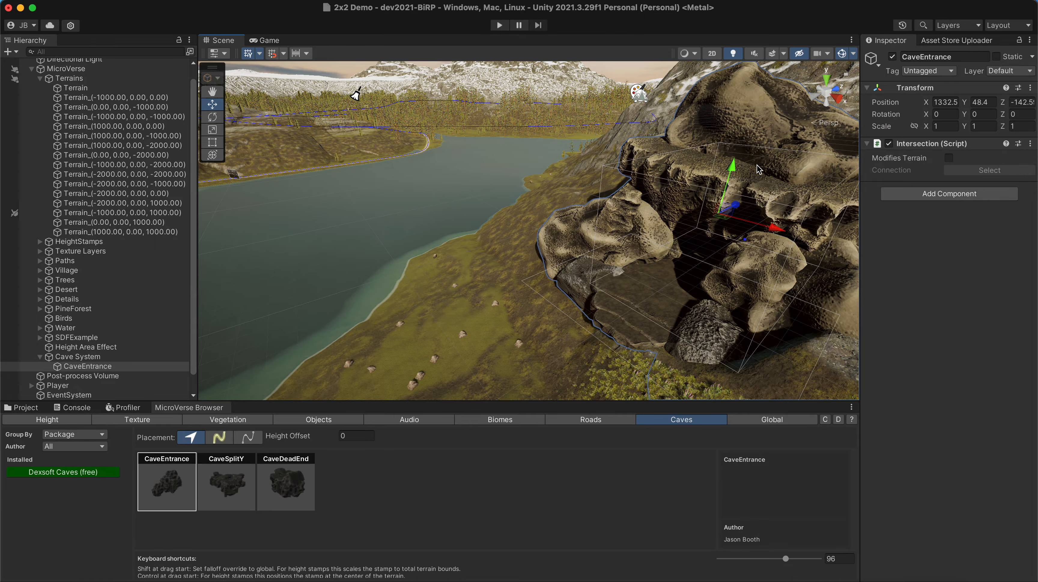
right_drag(607, 277, 840, 233)
right_drag(558, 279, 773, 306)
key(a)
drag(508, 211, 452, 213)
Step: Create a new cave tunnel from the CaveEntrance's connection point beneath the terrain
right_drag(597, 285, 101, 337)
key(d)
key(s)
key(w)
key(s)
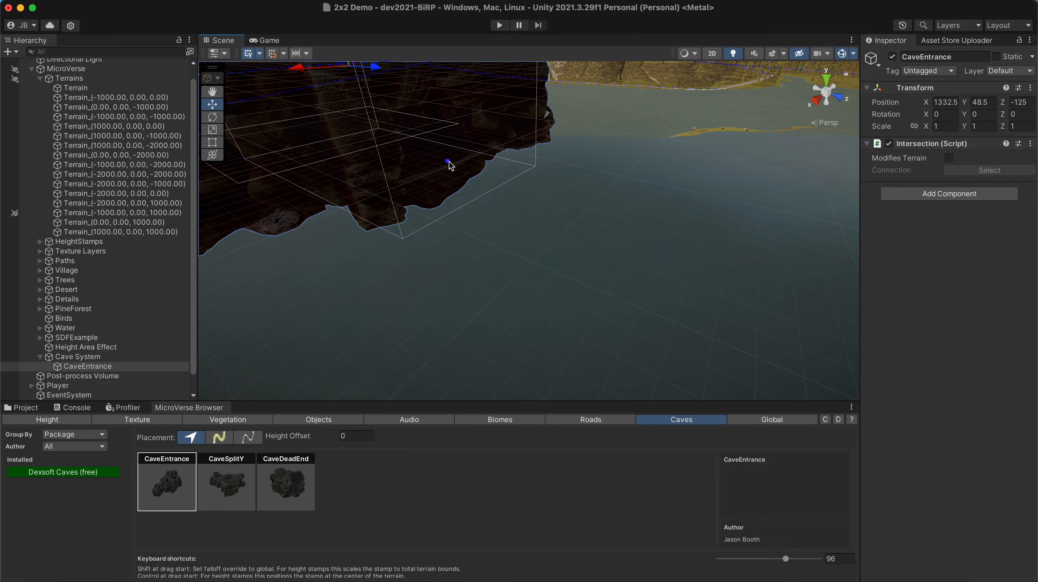
click(449, 163)
key(s)
mouse_move(567, 207)
right_down()
mouse_move(557, 179)
mouse_move(577, 195)
right_up()
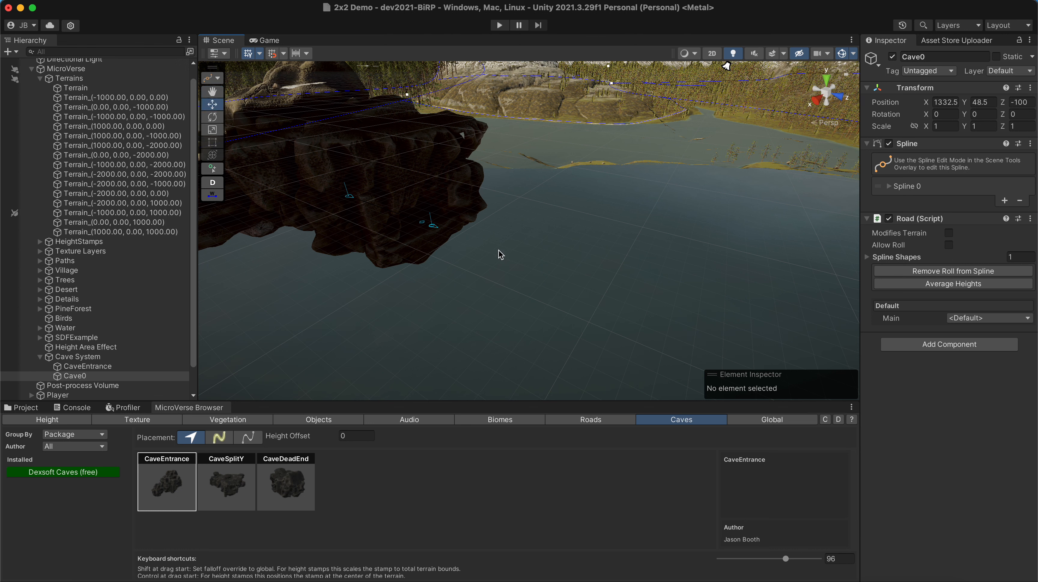
Step: Extend the new tunnel's spline from its last knot with one more knot farther from the entrance, and finish drawing
click(212, 168)
drag(407, 199, 433, 228)
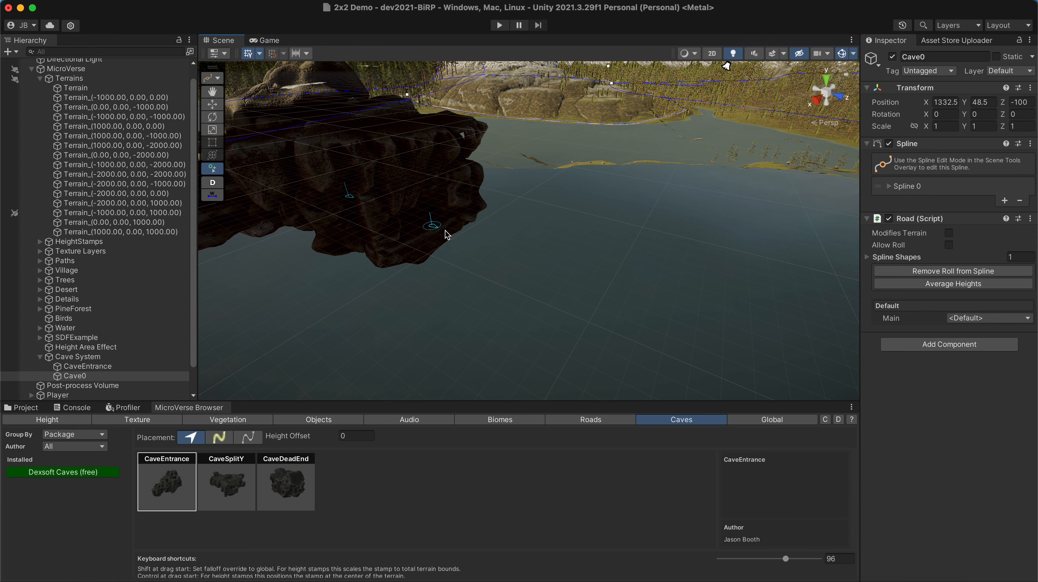
click(841, 268)
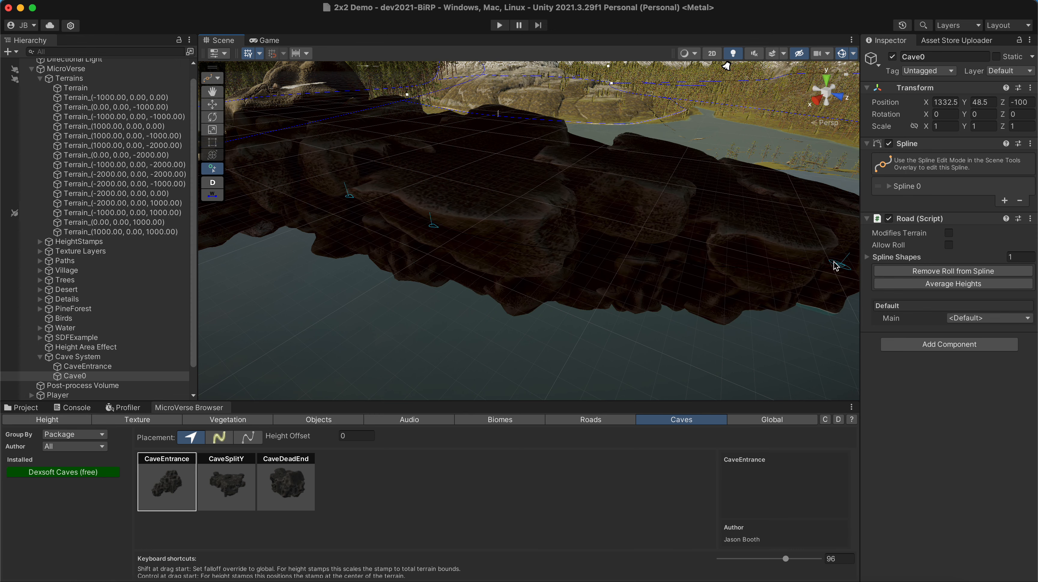
alt+drag(833, 266, 826, 307)
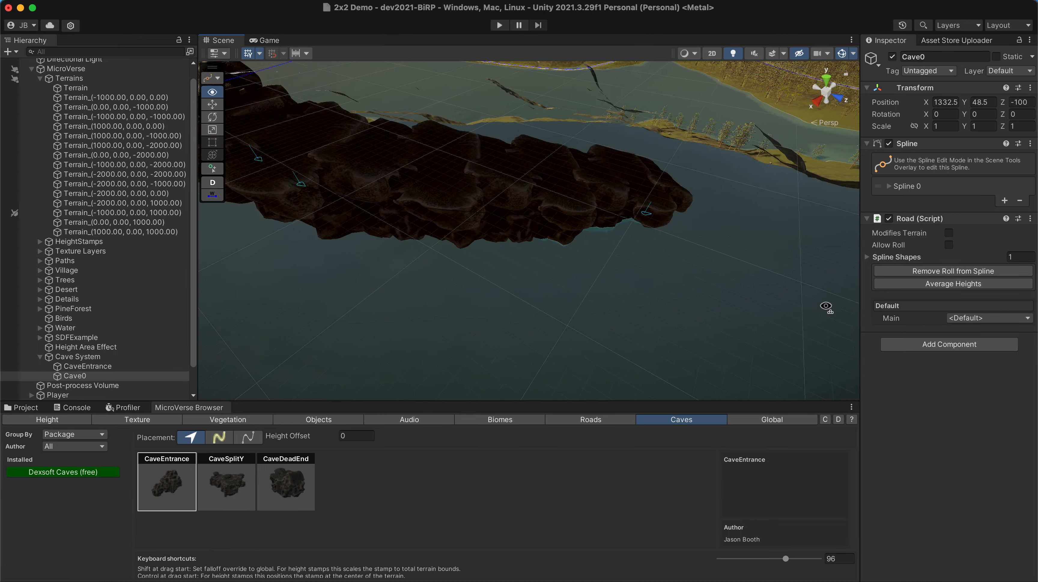
key(s)
key(a)
click(825, 306)
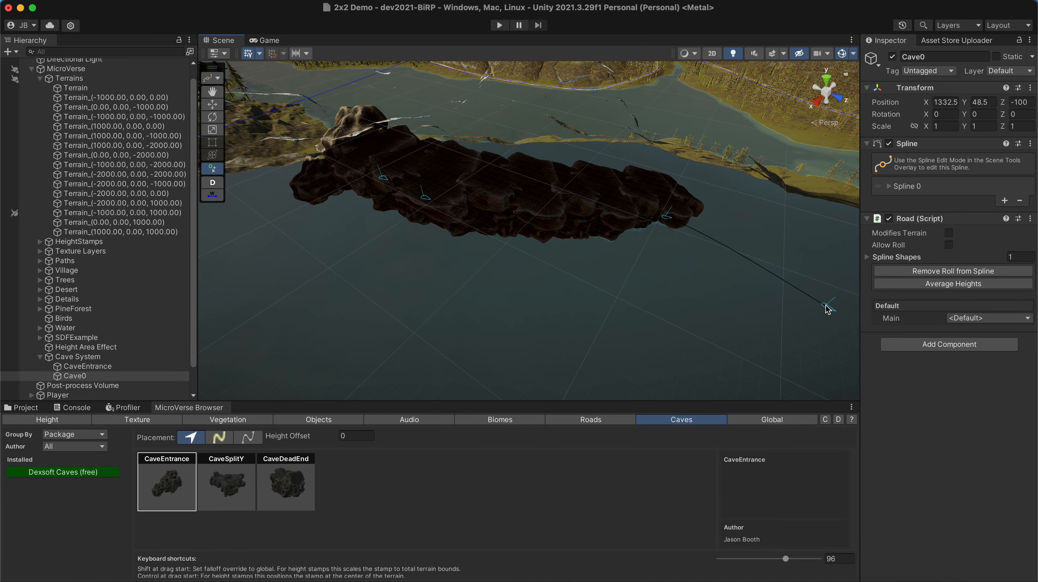
key(Escape)
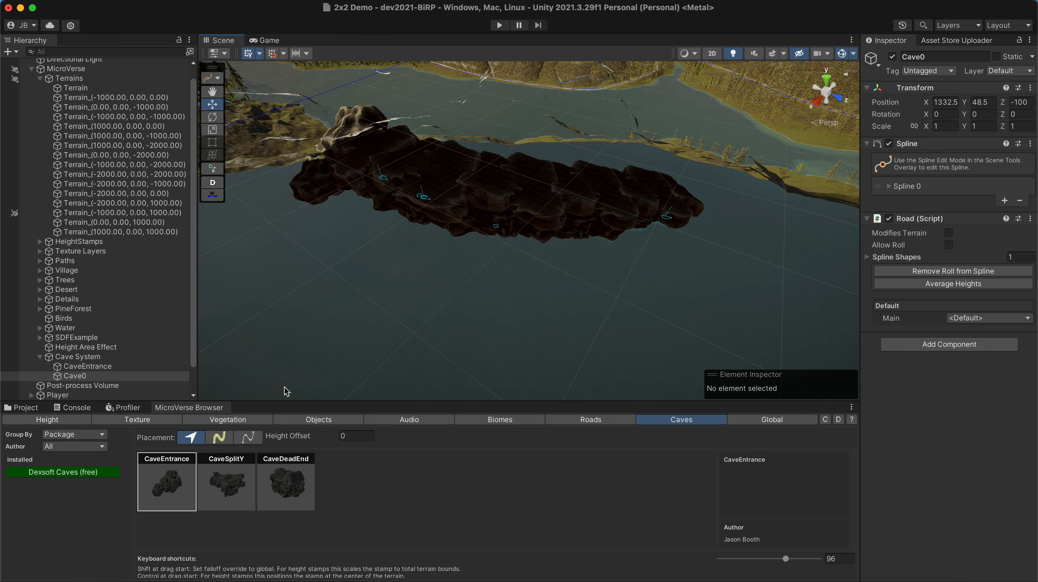
Step: Add a CaveSplitY piece to the Cave System and set its X position to 1100
drag(228, 485, 702, 302)
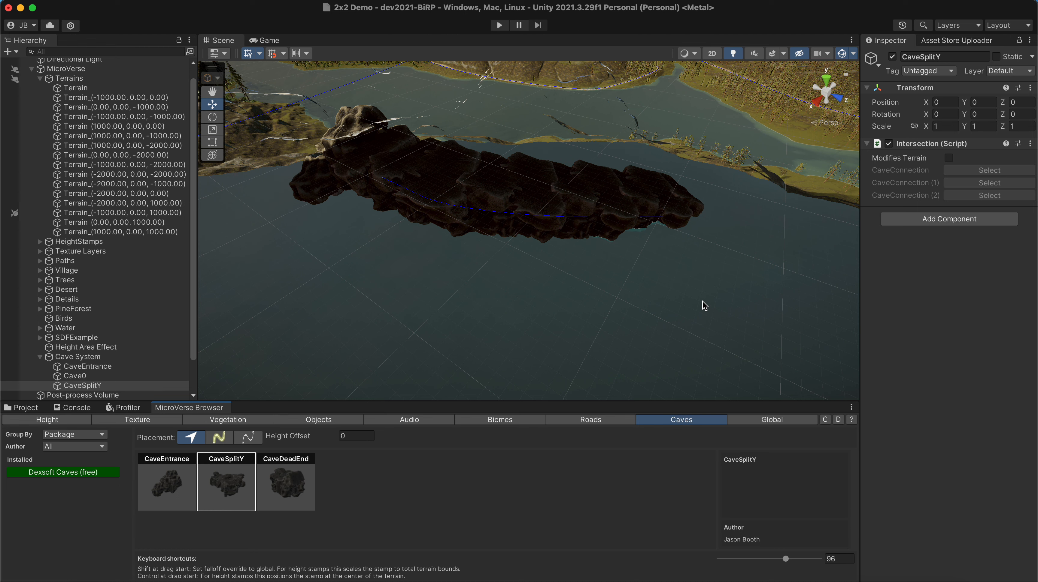
click(942, 102)
text(1000)
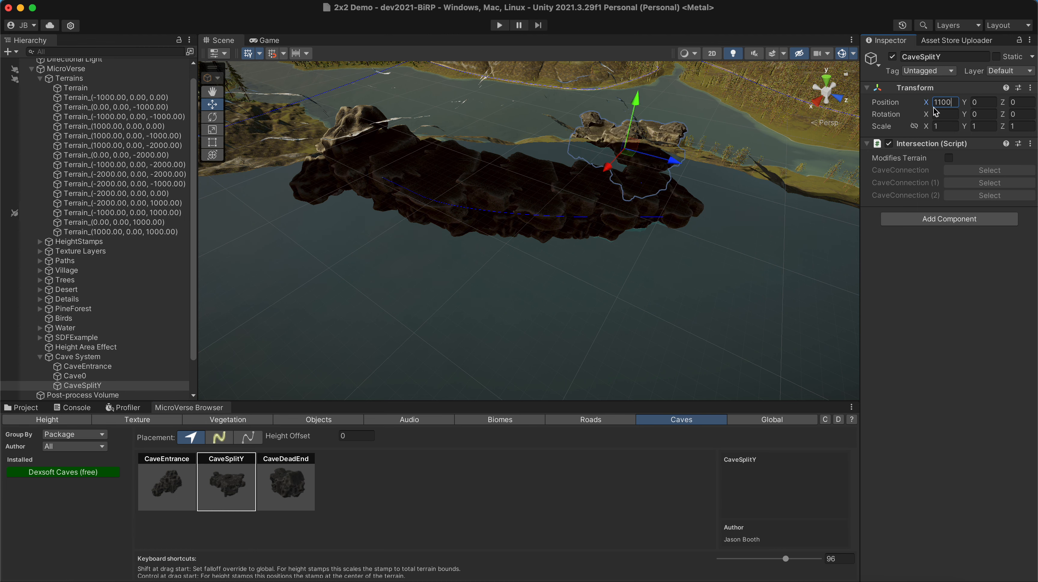
Step: Move the CaveSplitY piece beside the far end of the tunnel, to about X 1300.4 and Z 128.9
right_drag(508, 253, 459, 298)
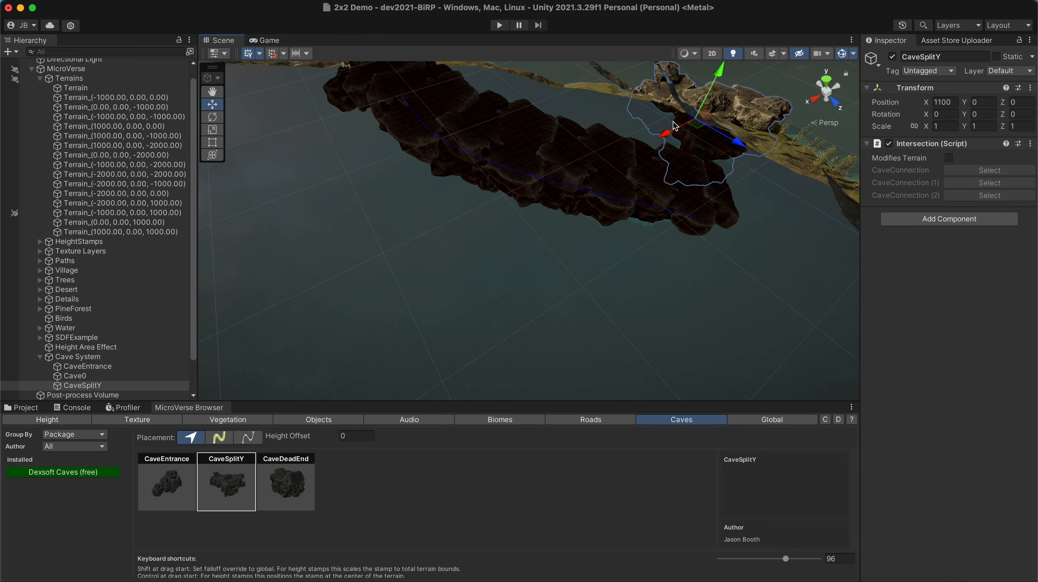
drag(663, 138, 501, 265)
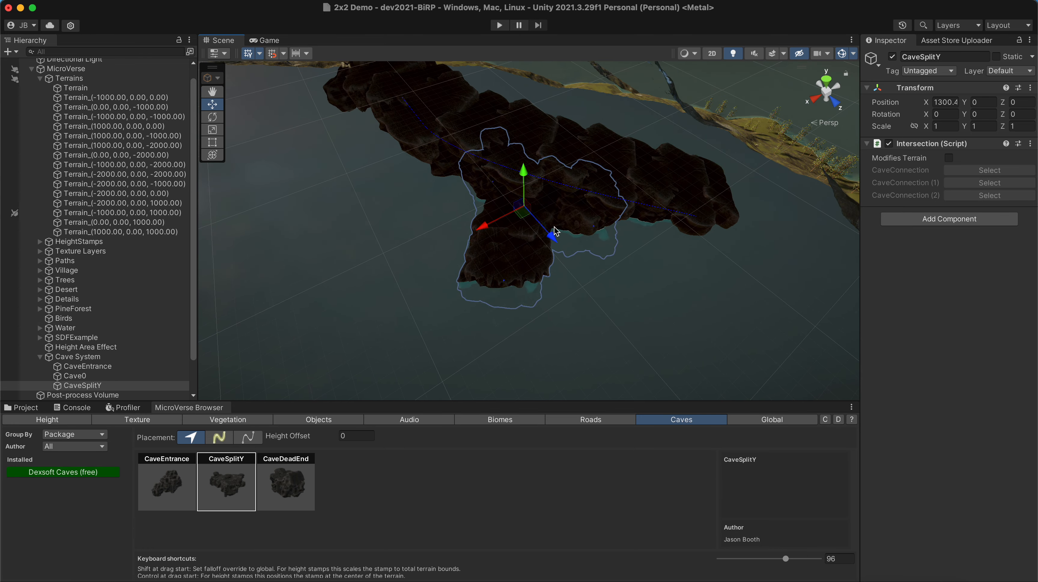
drag(554, 232, 699, 369)
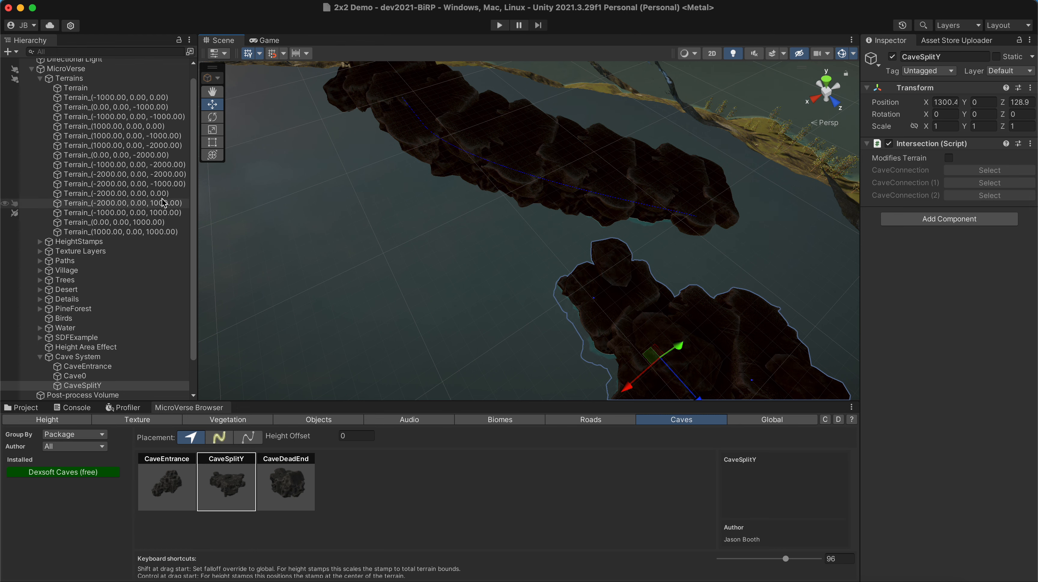
Step: Edit the Cave0 spline and attach its end knot to the nearest connection of the CaveSplitY piece
click(104, 376)
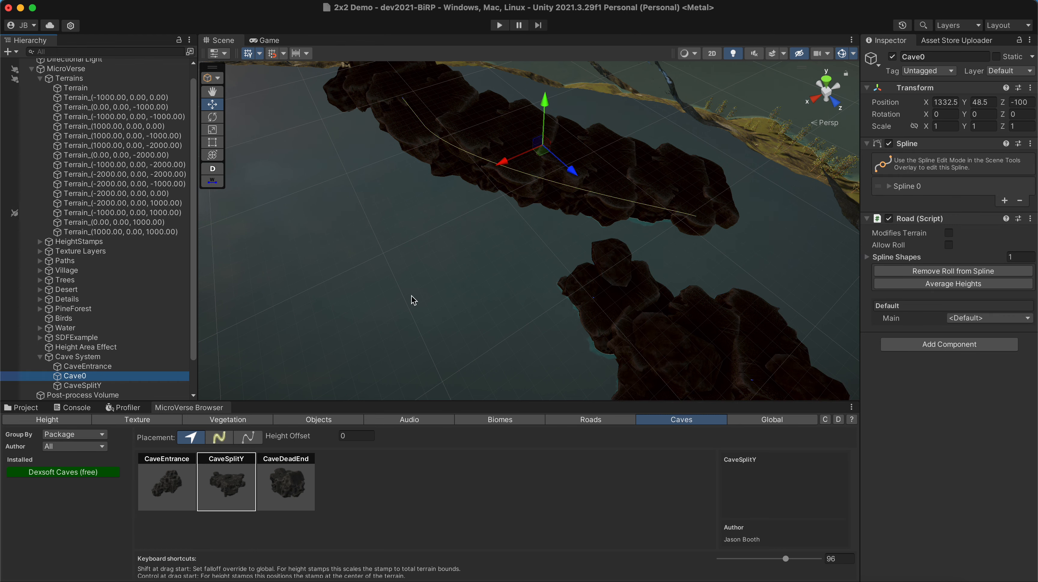
mouse_move(604, 257)
right_down()
mouse_move(773, 253)
mouse_move(606, 250)
right_up()
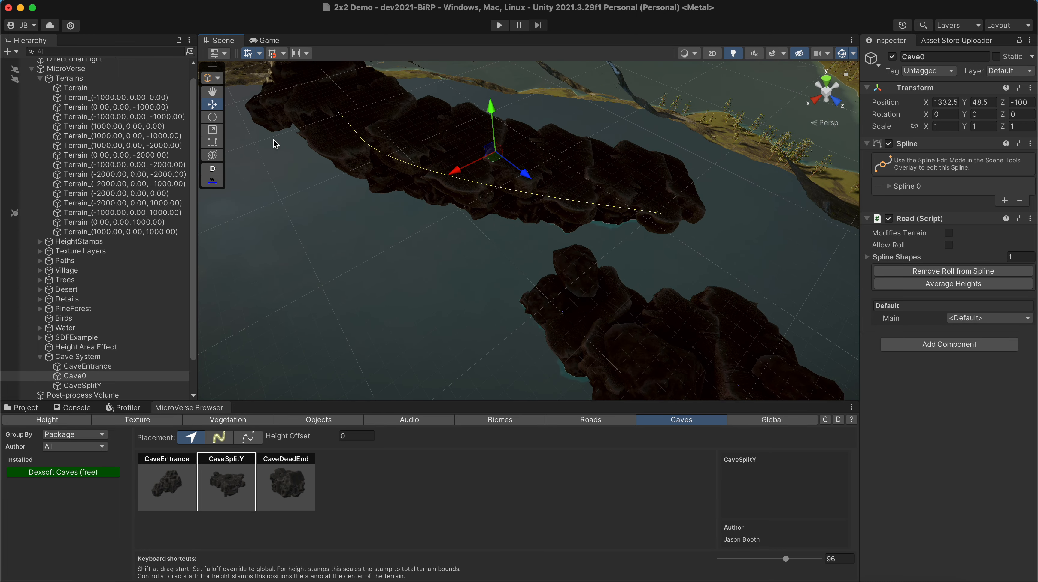
click(217, 78)
click(229, 105)
click(662, 213)
key(f)
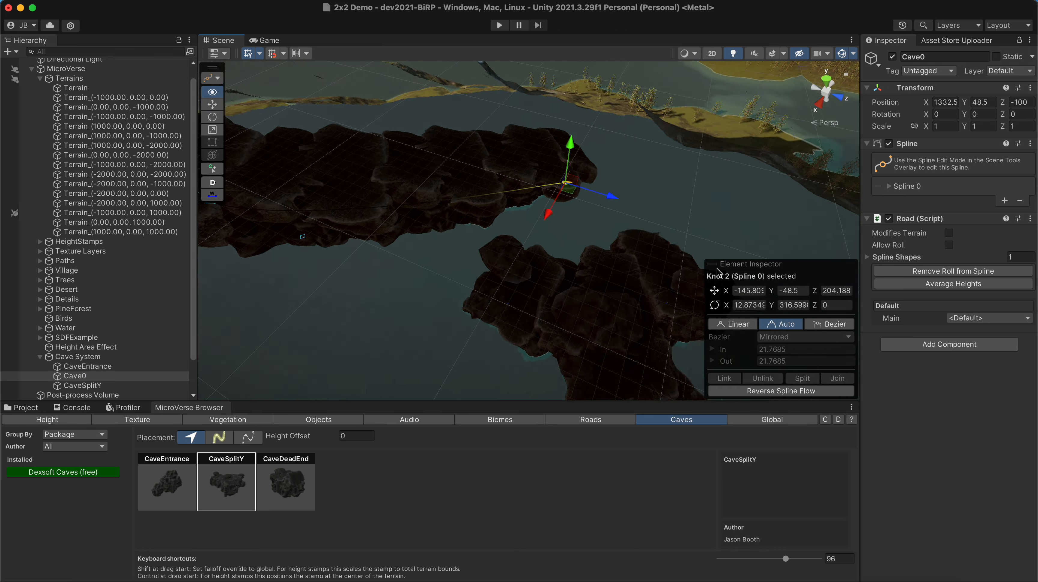
right_drag(716, 269, 620, 243)
drag(617, 225, 405, 214)
right_drag(447, 238, 402, 190)
key(s)
right_drag(703, 189, 706, 193)
click(579, 251)
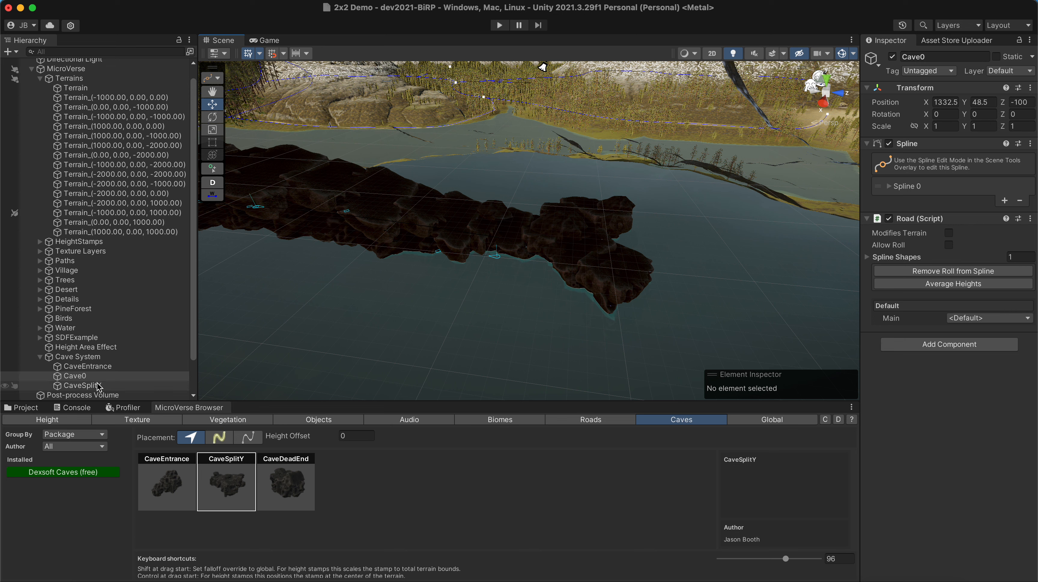
Step: Reposition the CaveSplitY piece to about X 1335.5, Y 50.7 and Z 201.3, level with the tunnel and farther away
click(151, 386)
drag(563, 212, 566, 140)
right_drag(556, 196, 611, 255)
drag(594, 263, 596, 305)
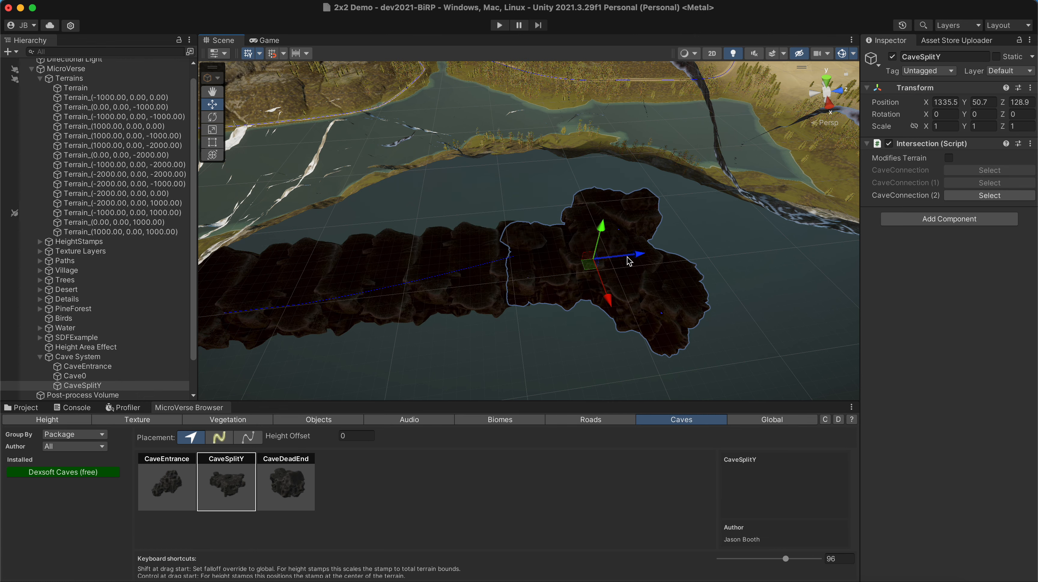
drag(628, 261, 728, 245)
Step: Add a shape control point partway along the Cave0 tunnel's spline with the path shape tool
right_drag(728, 245, 433, 297)
key(d)
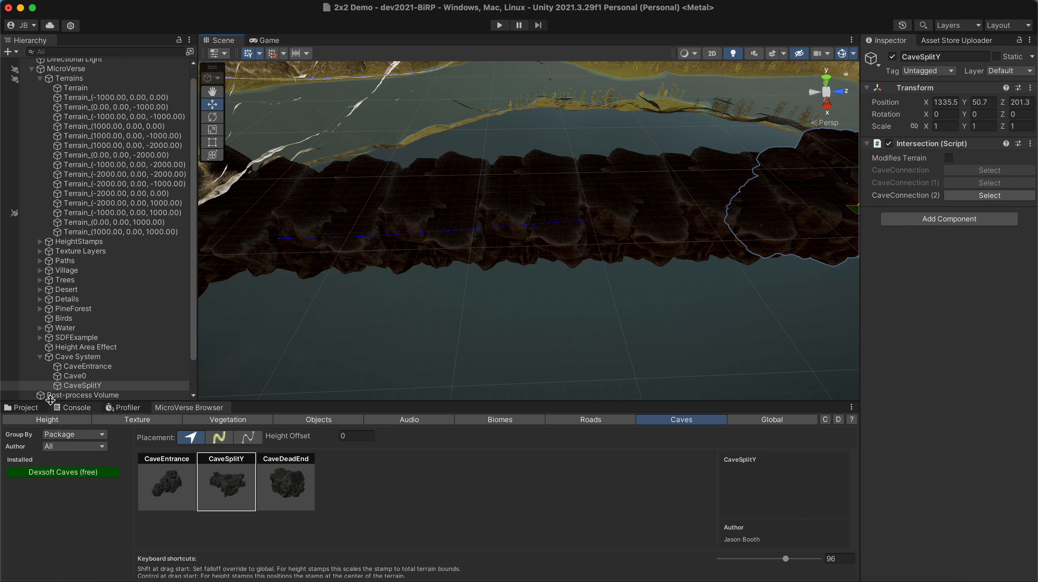
click(72, 376)
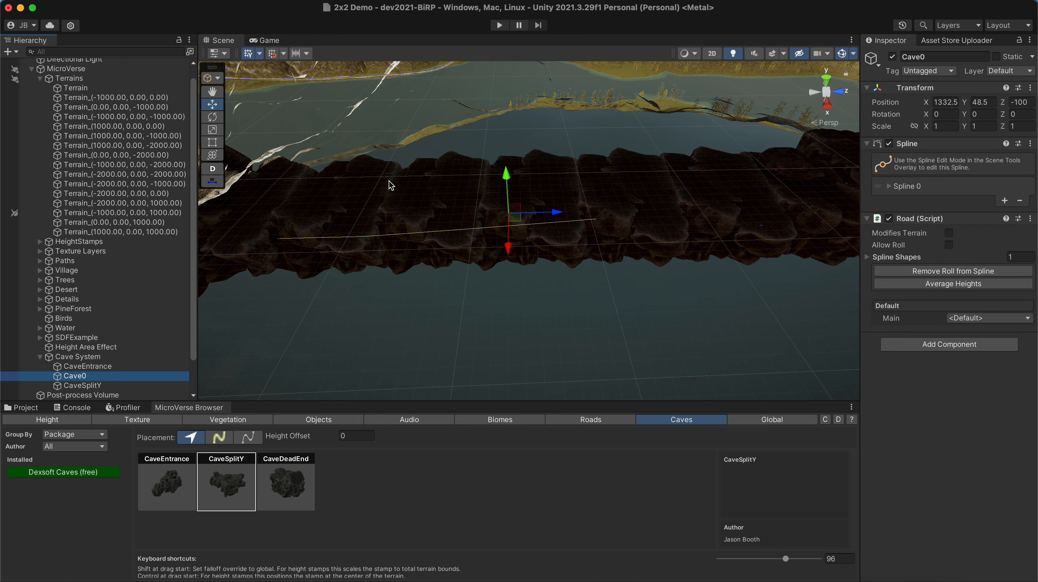
click(215, 183)
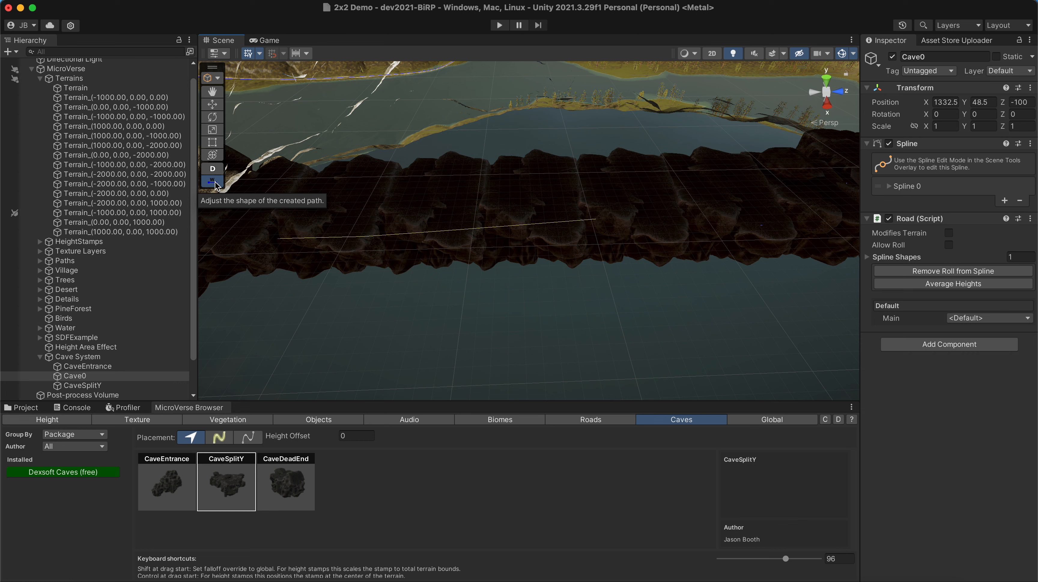
click(438, 233)
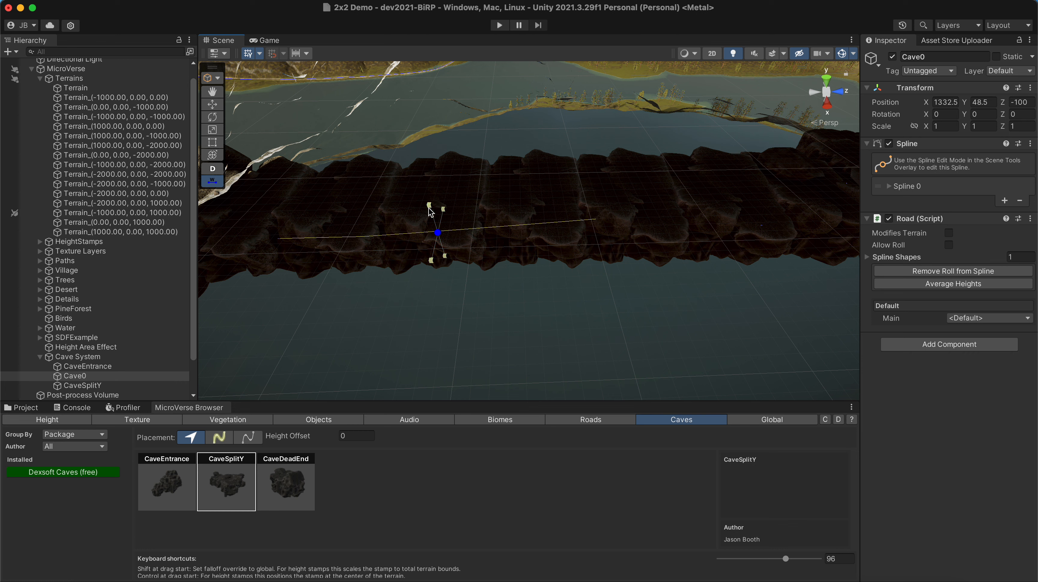
Step: Stretch the control point's upper and side handles outward to make that section of the Cave0 tunnel taller and wider
drag(428, 205, 418, 169)
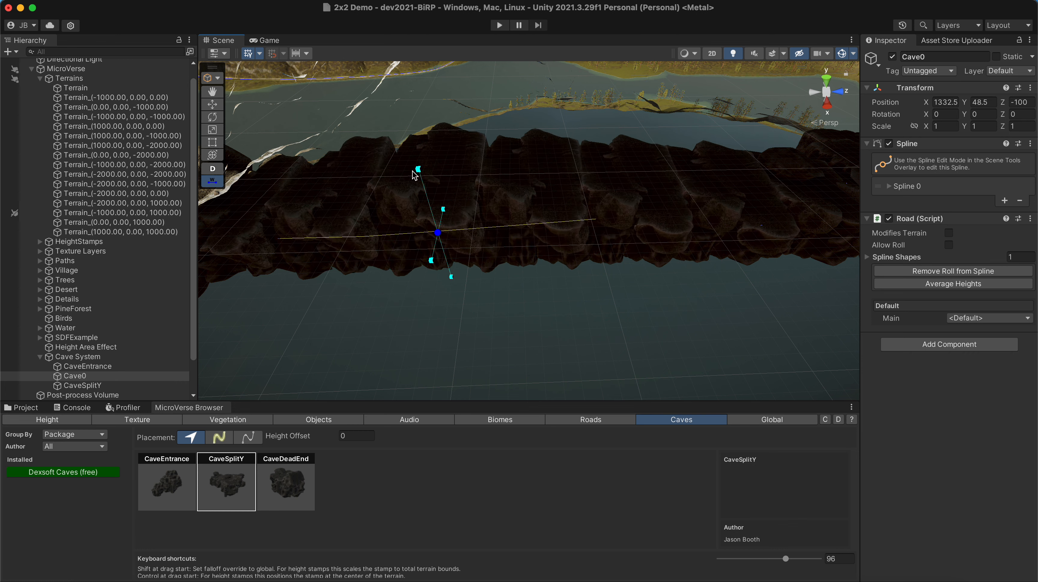
drag(433, 263, 413, 346)
alt+drag(543, 286, 290, 246)
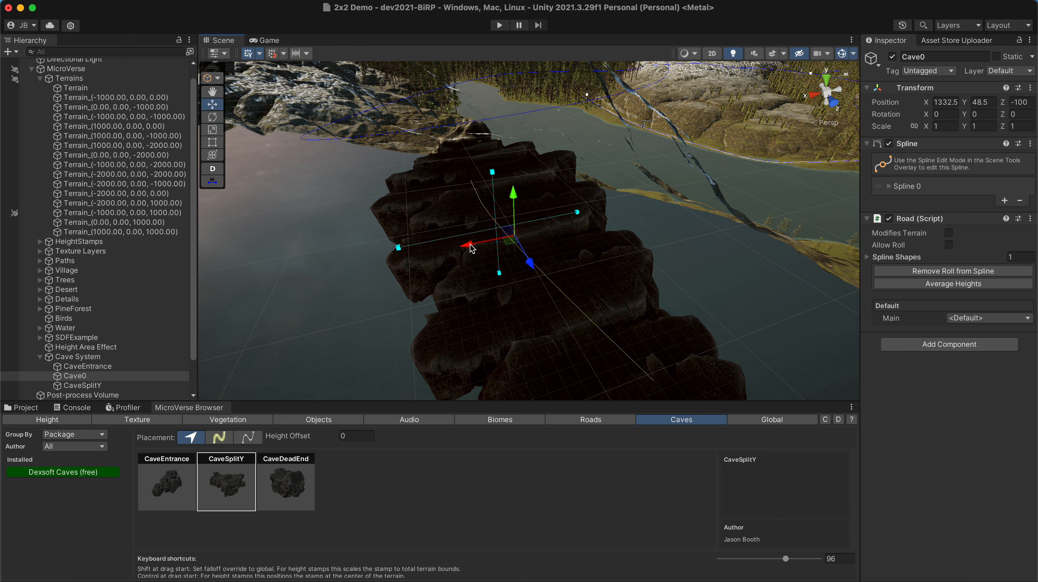
Step: Browse the project packages to the MicroVerse-Roads/Content/3rdParty/Dexsoft_Cave folder
alt+drag(471, 248, 859, 214)
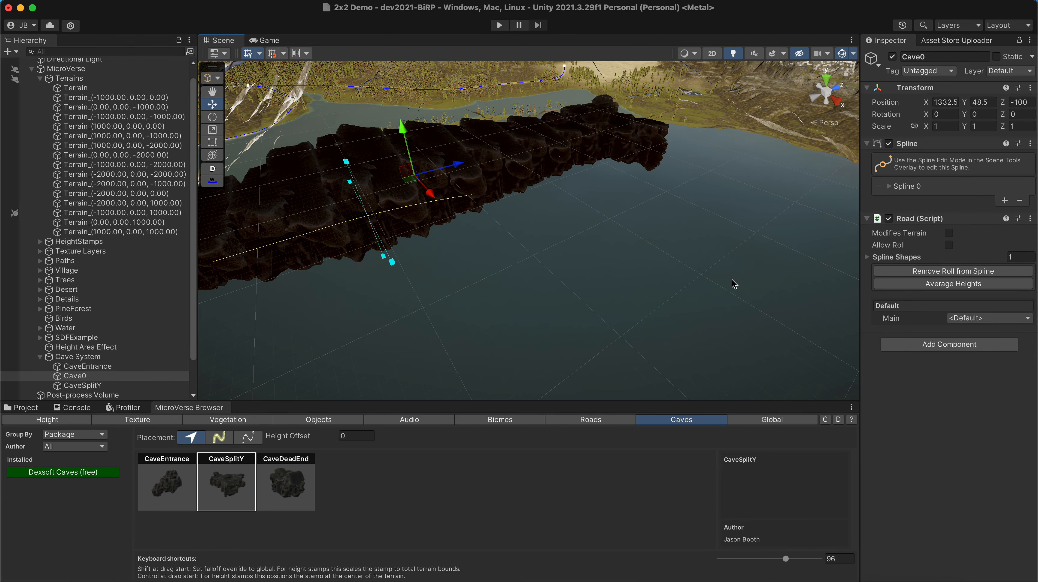
alt+drag(553, 269, 457, 232)
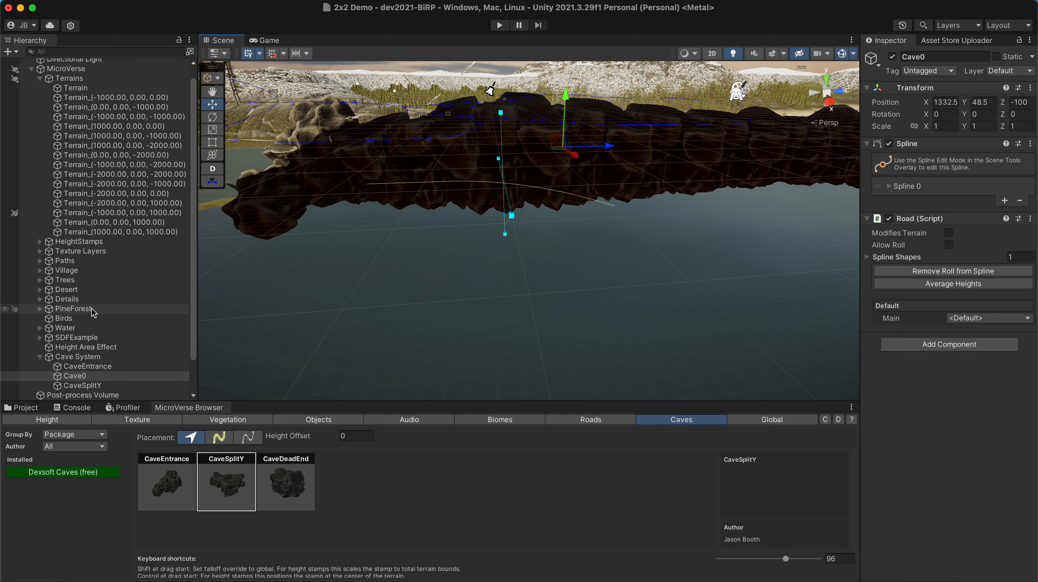
click(23, 408)
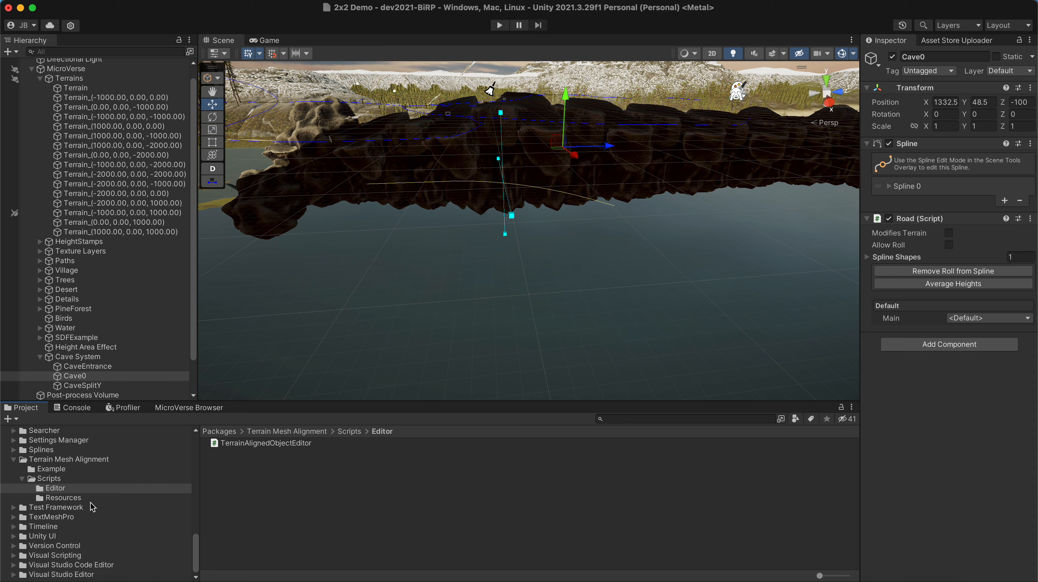
scroll(63, 457, up, 10)
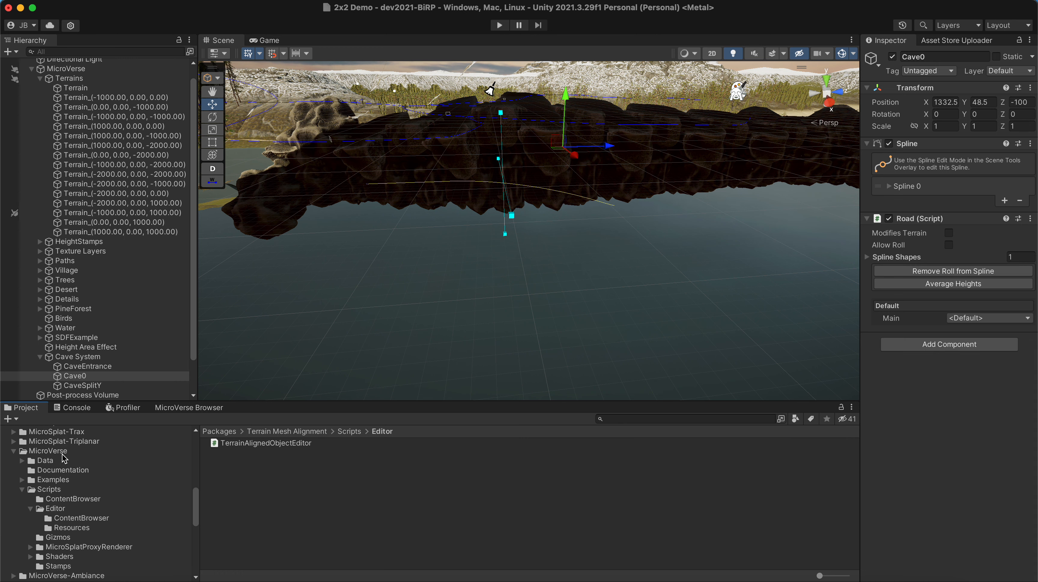
scroll(64, 457, down, 5)
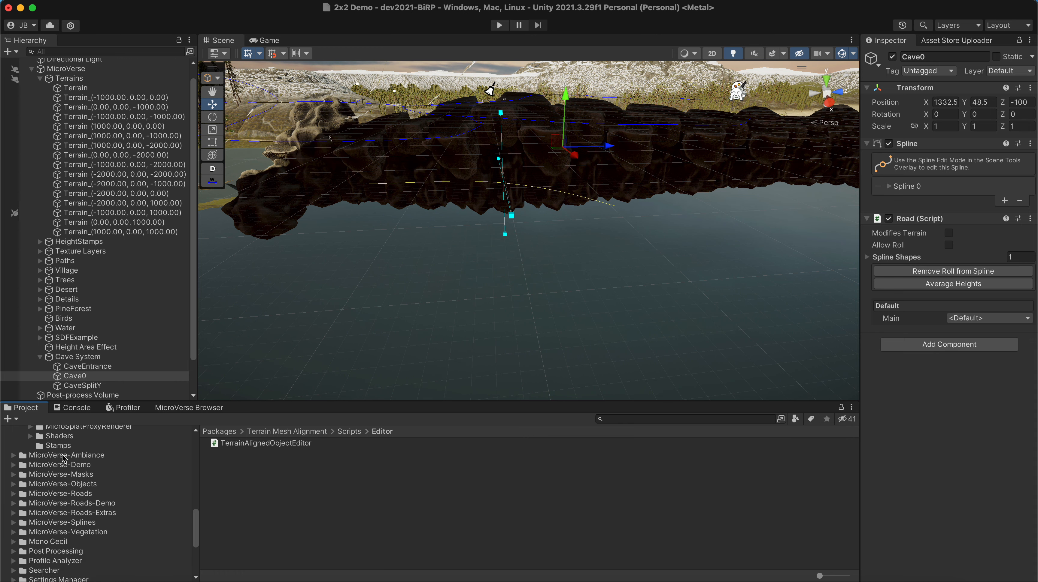
scroll(63, 457, up, 5)
click(14, 471)
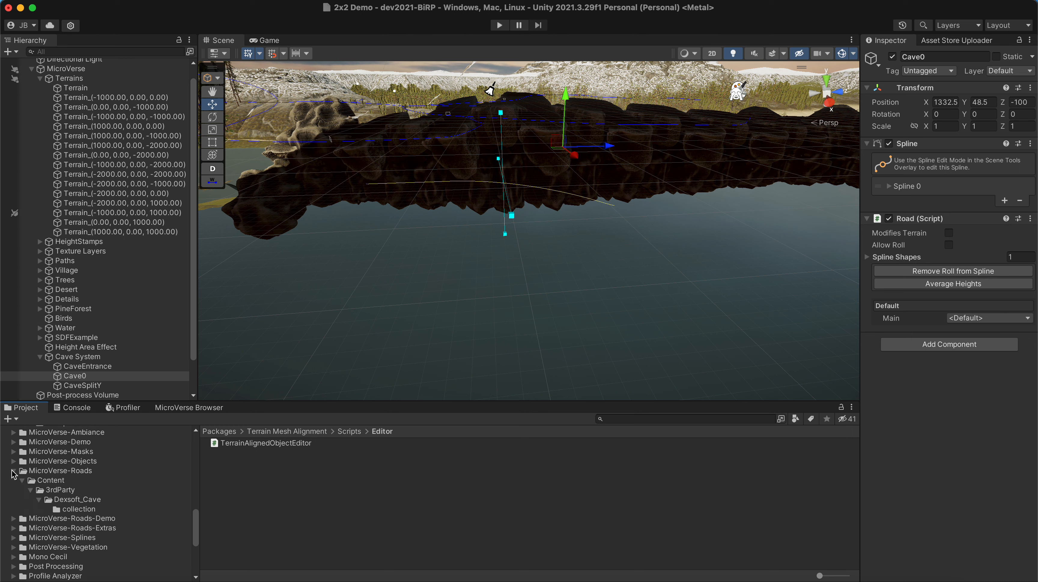
click(61, 490)
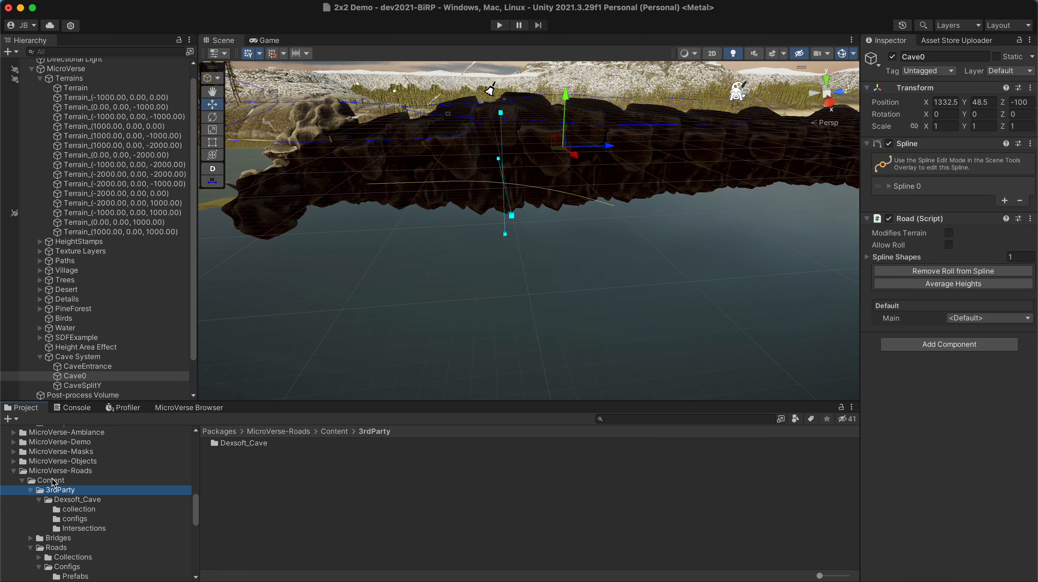
click(69, 502)
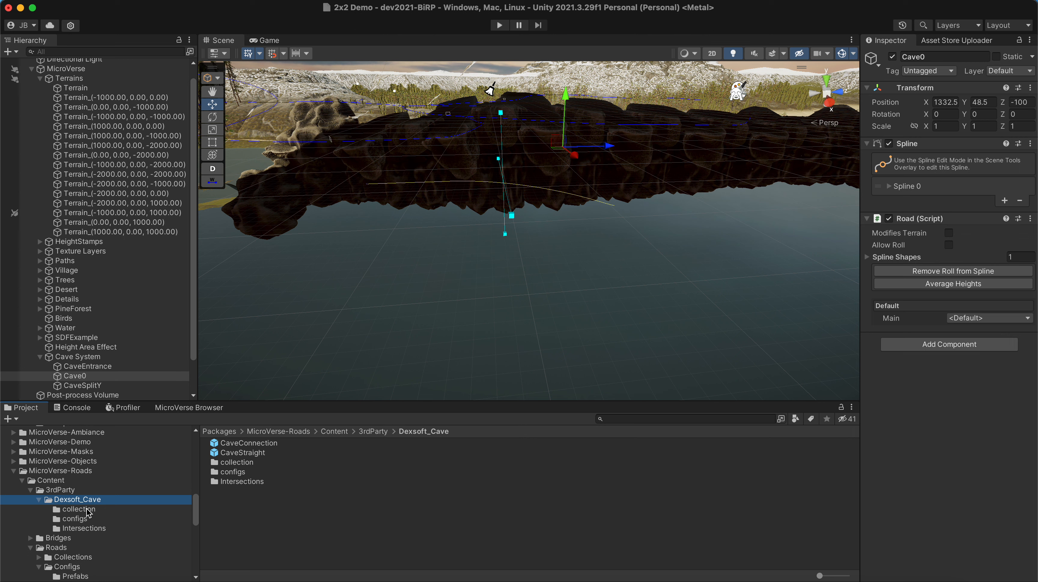
Step: Check the subfolders of the RockFREE asset folder, collapse it and return to the Dexsoft_Cave folder
scroll(90, 481, up, 15)
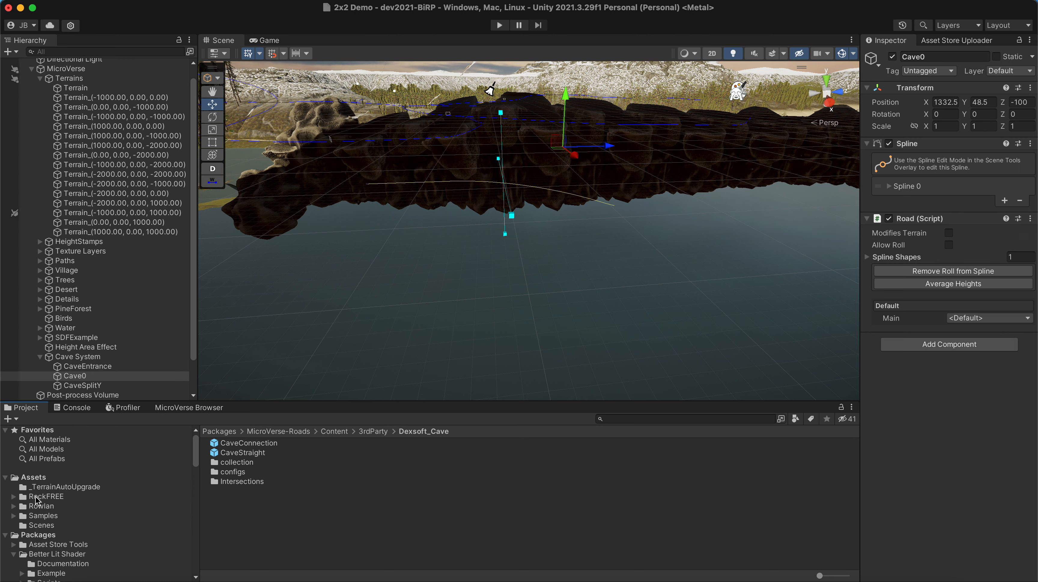
click(14, 498)
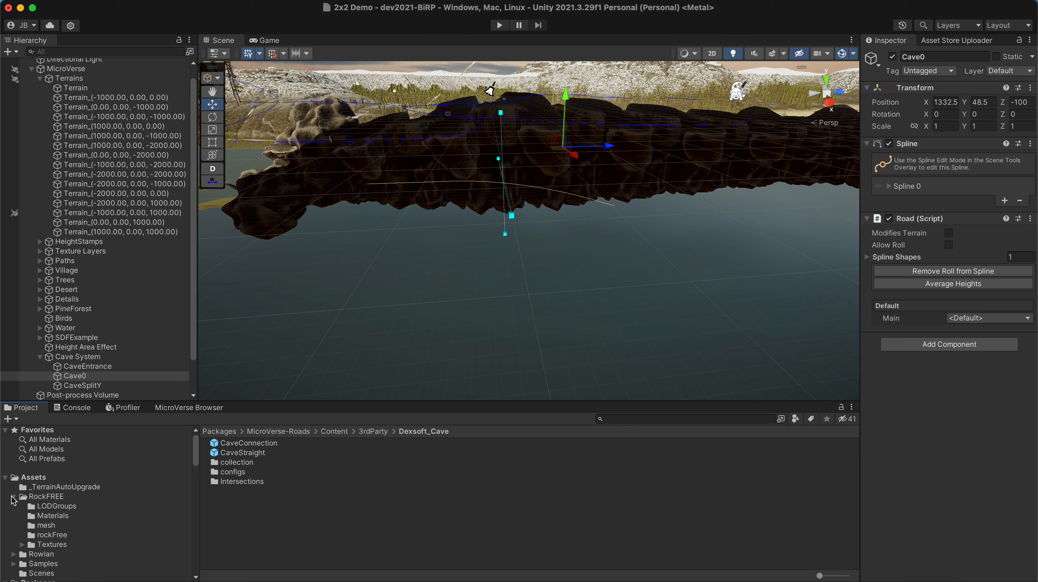
click(14, 497)
scroll(113, 521, down, 8)
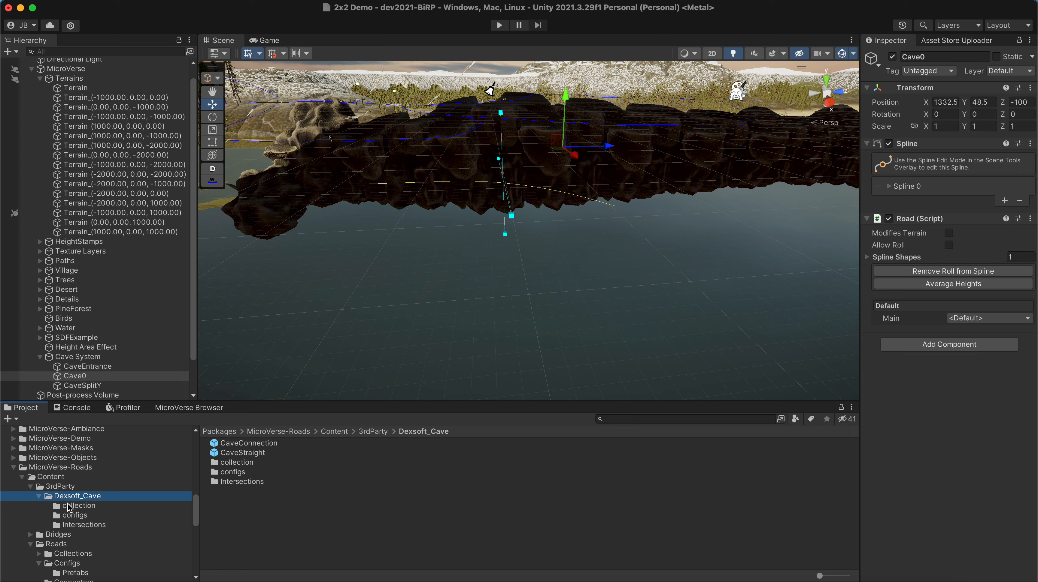
Step: Open the CaveStraight prefab for editing and examine its rock pieces from inside and outside
click(232, 454)
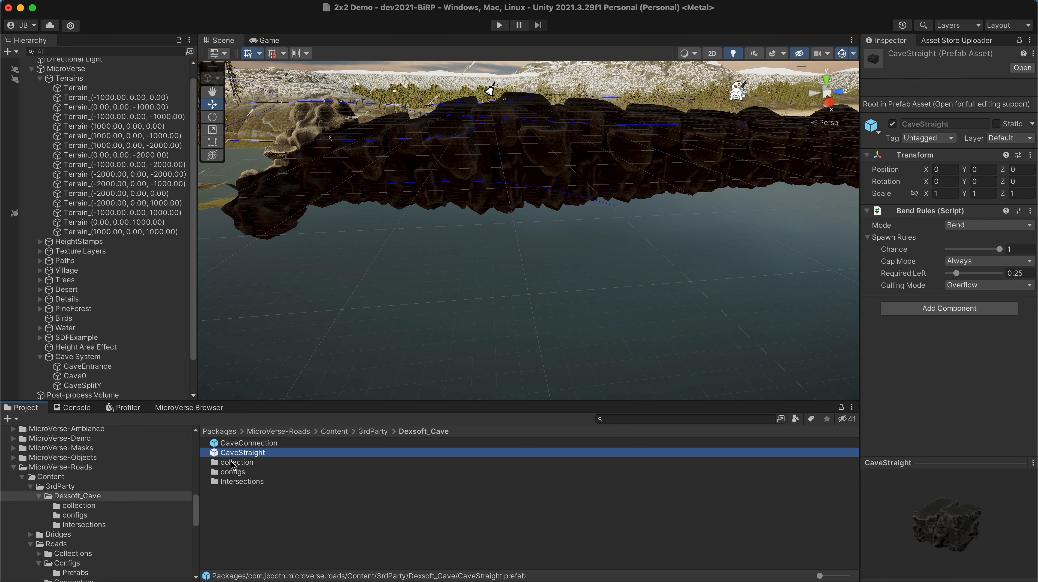
double_click(230, 453)
right_drag(447, 234, 780, 259)
key(w)
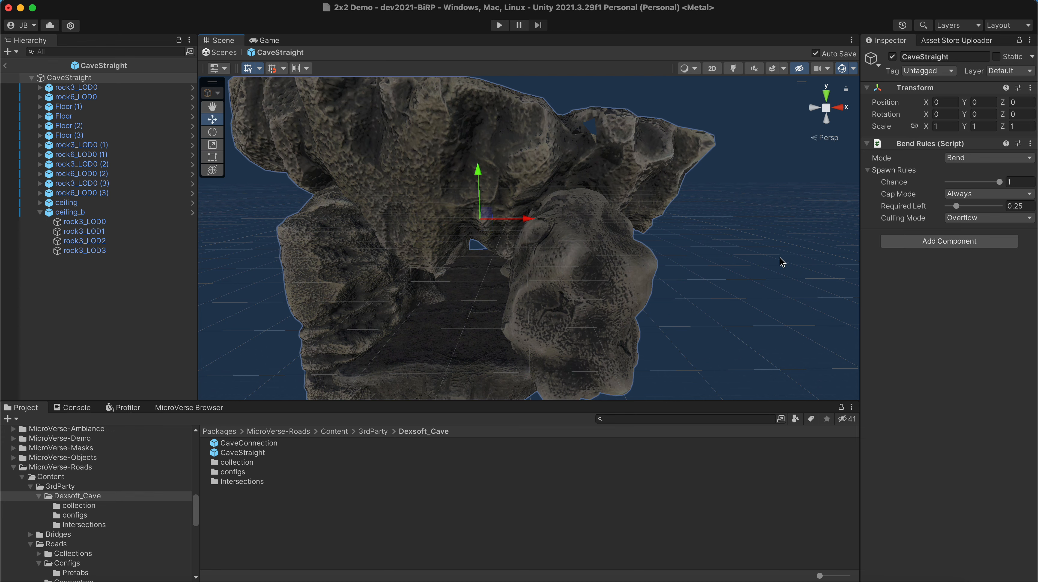
click(40, 213)
right_drag(408, 192, 209, 317)
key(s)
key(w)
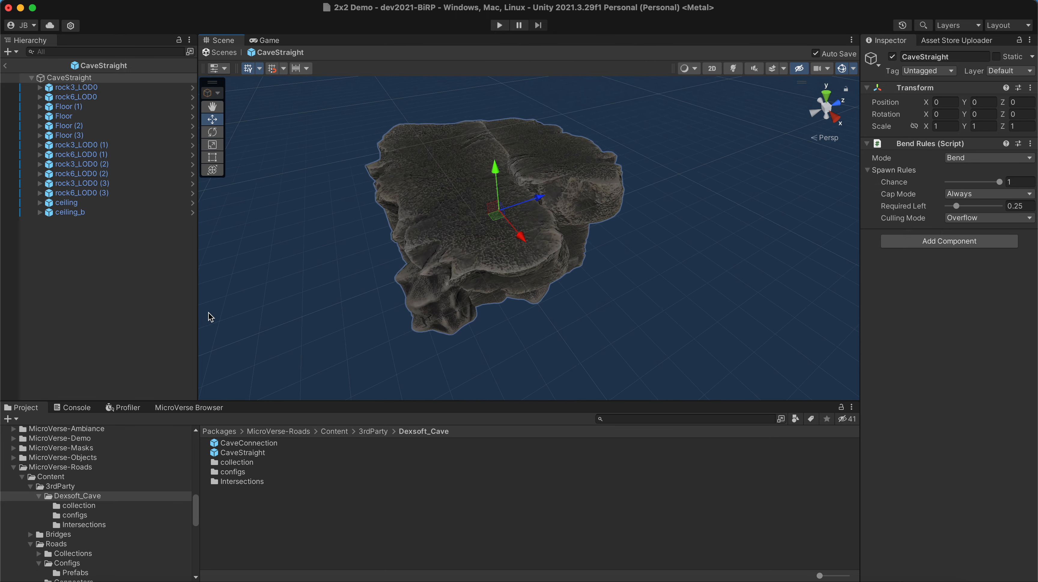
Step: Try moving the rock3_LOD0 piece to Z -20 and the ceiling piece to Z -26.4, undoing each move
click(73, 88)
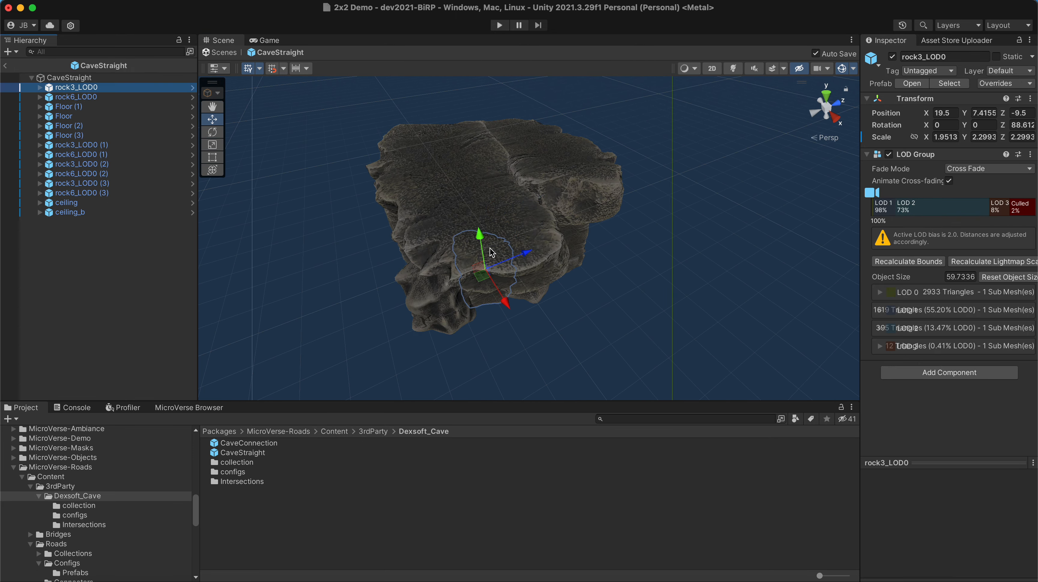
drag(522, 251, 490, 260)
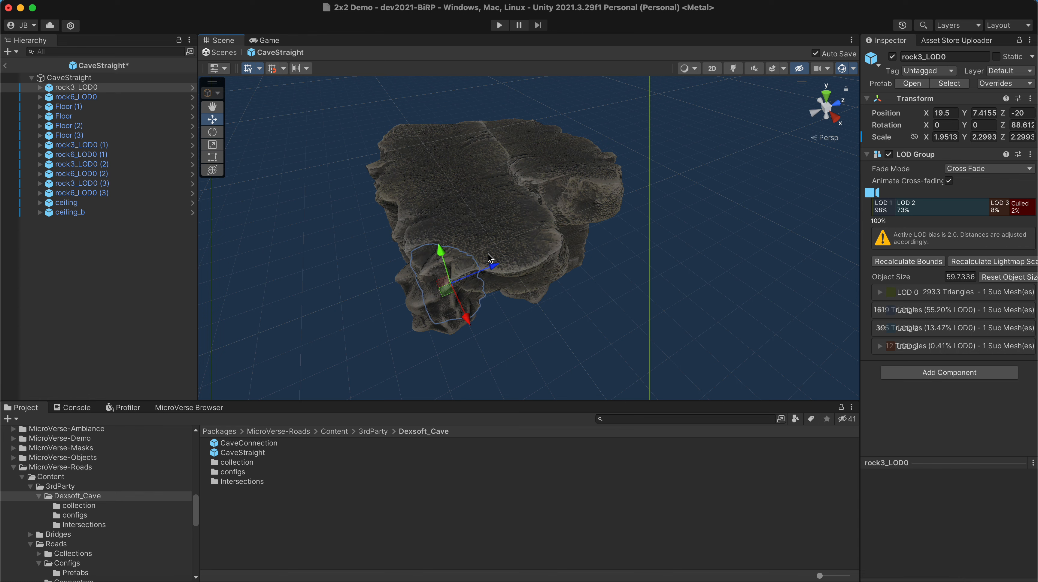
key(super+z)
click(433, 188)
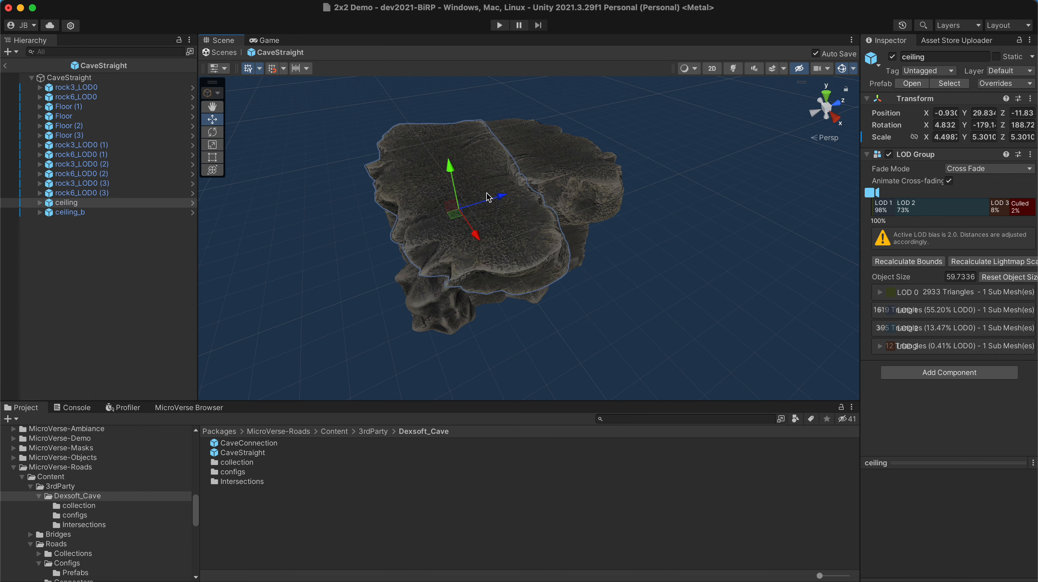
drag(489, 197, 480, 218)
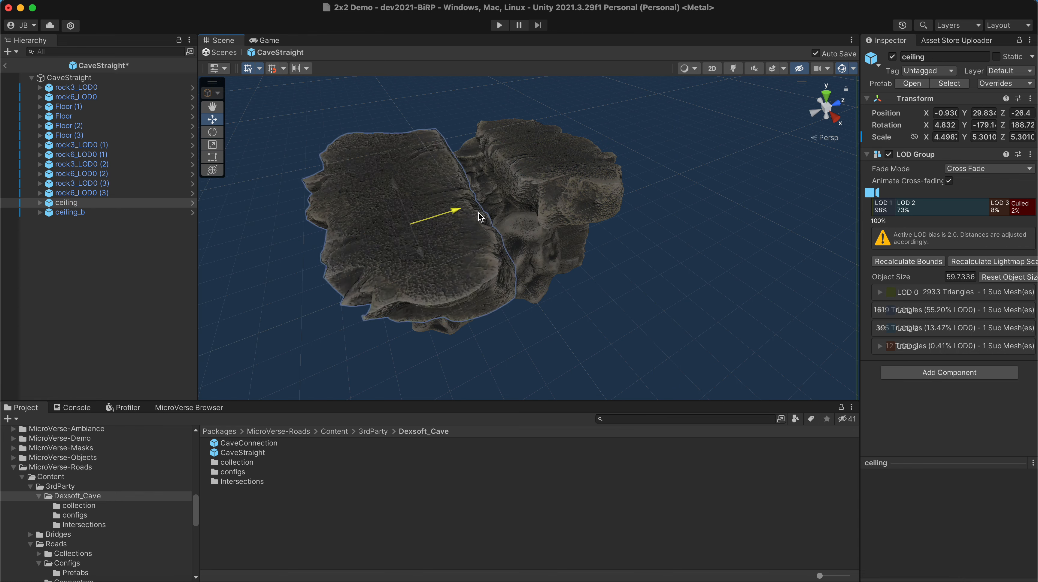
key(super+z)
Step: Examine how the CaveStraight segment is assembled from above, through its open end and from the side
alt+drag(389, 302, 72, 182)
right_drag(163, 174, 246, 316)
key(d)
key(a)
key(s)
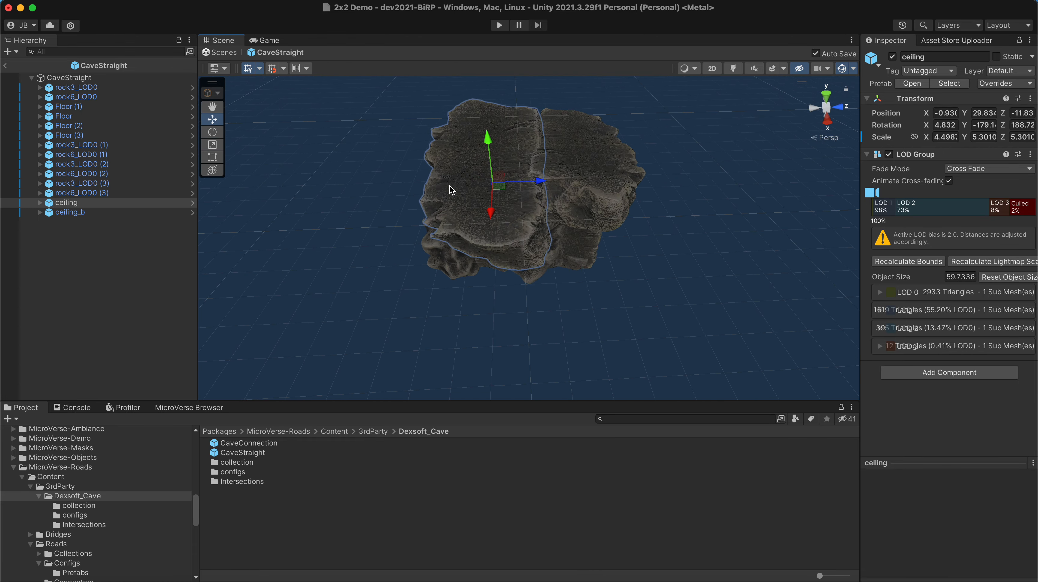
right_drag(449, 237, 764, 156)
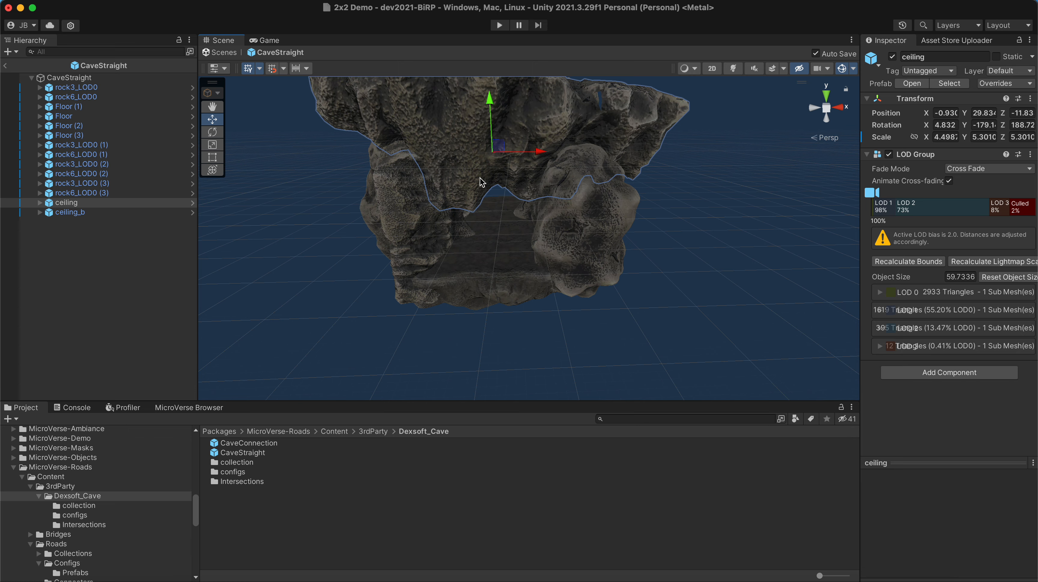
alt+drag(505, 233, 282, 219)
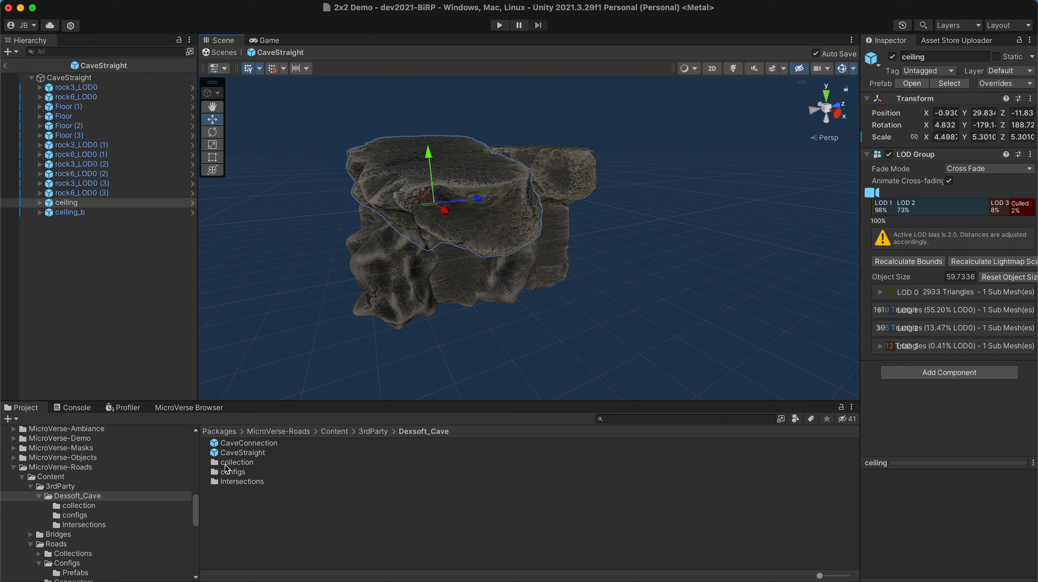
Step: Open the CaveSplitY prefab from the Intersections folder and look at its interior near a connection point
double_click(220, 483)
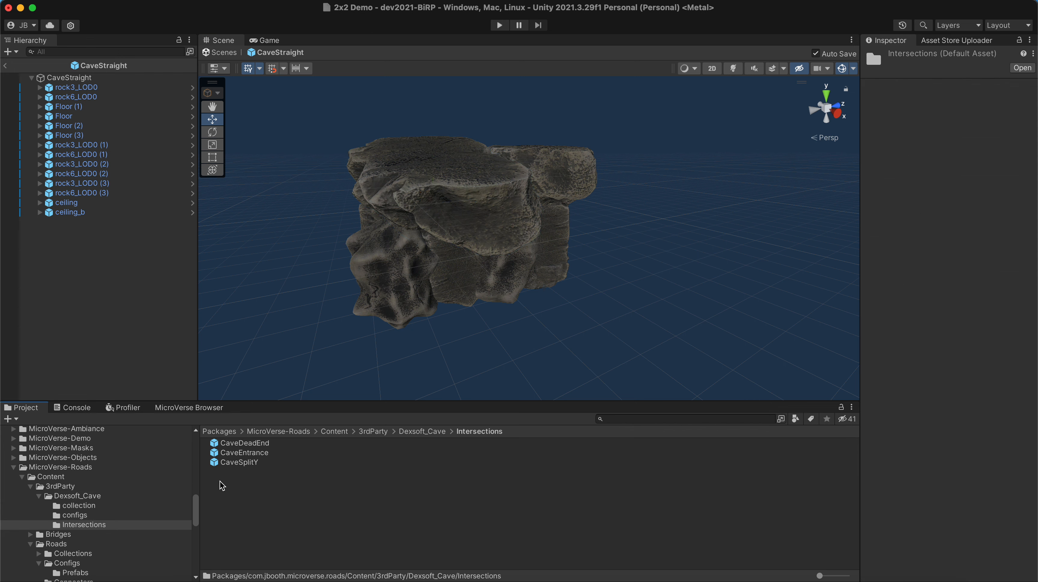
double_click(248, 464)
right_drag(427, 274, 354, 277)
key(w)
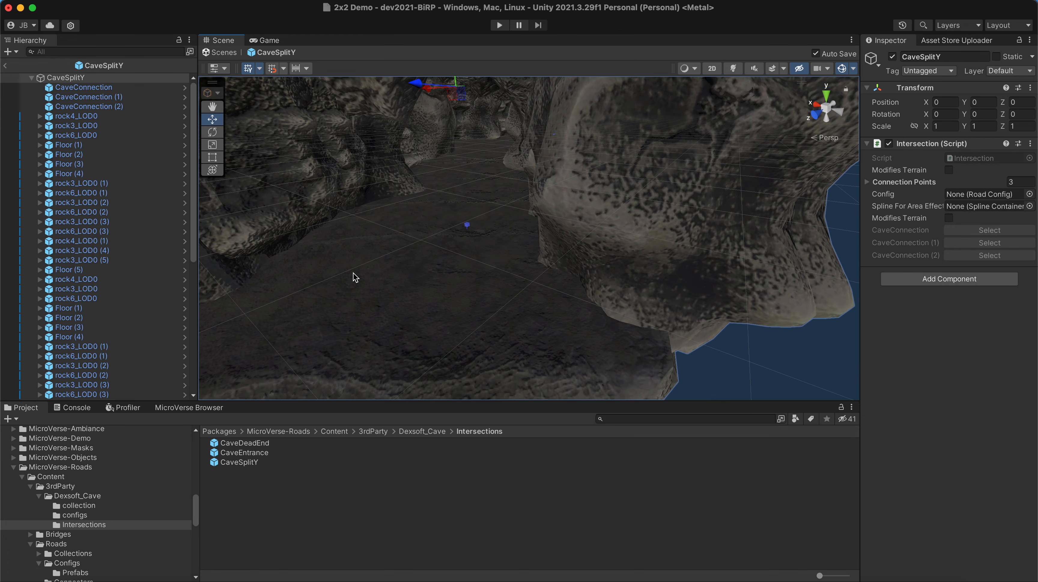
Step: Inspect the Connector settings of the CaveSplitY prefab's CaveConnection objects, widening the Inspector to read the full config name
click(468, 225)
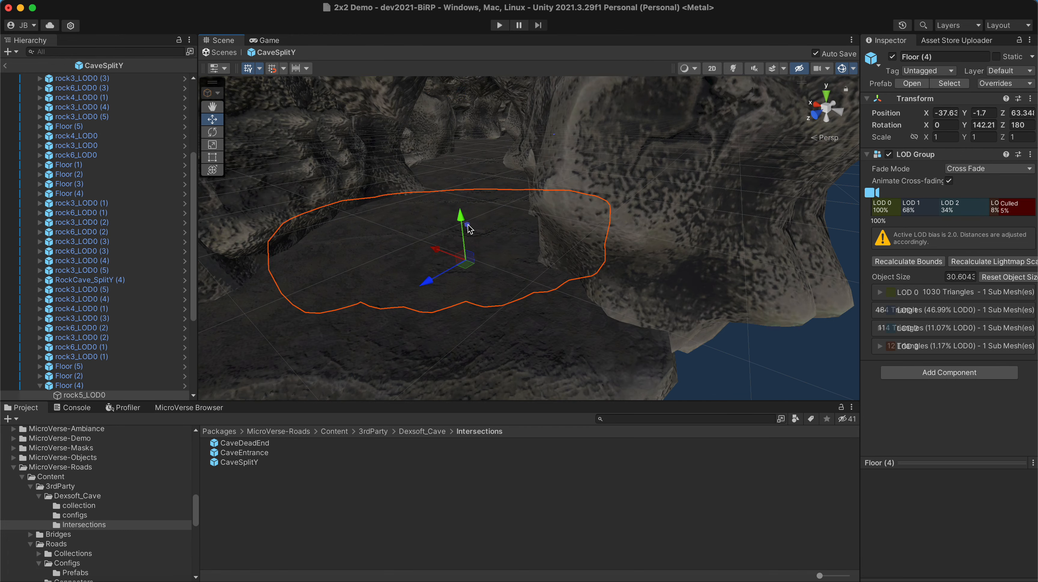
click(468, 226)
scroll(128, 319, down, 10)
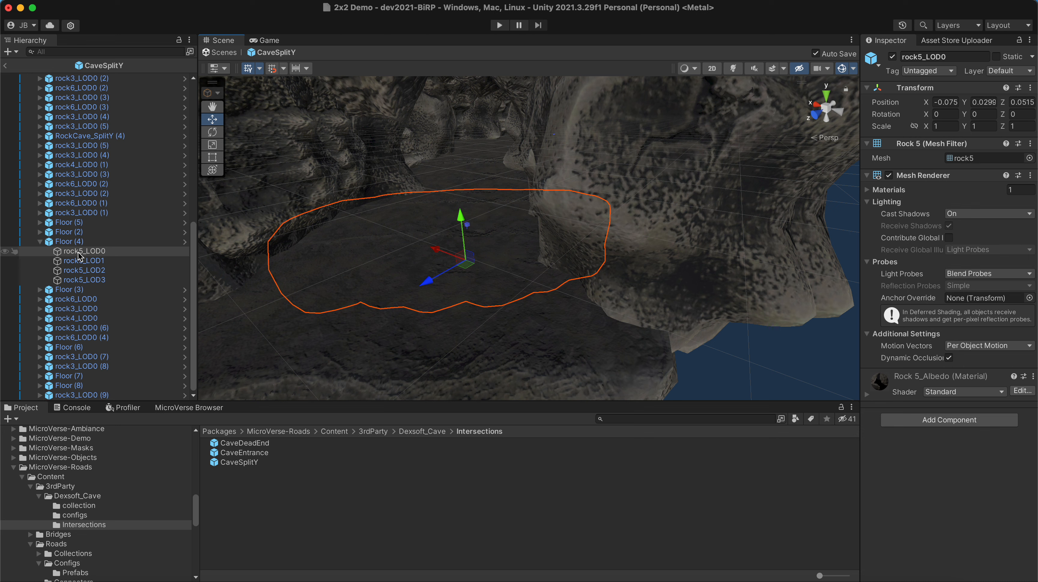
click(40, 242)
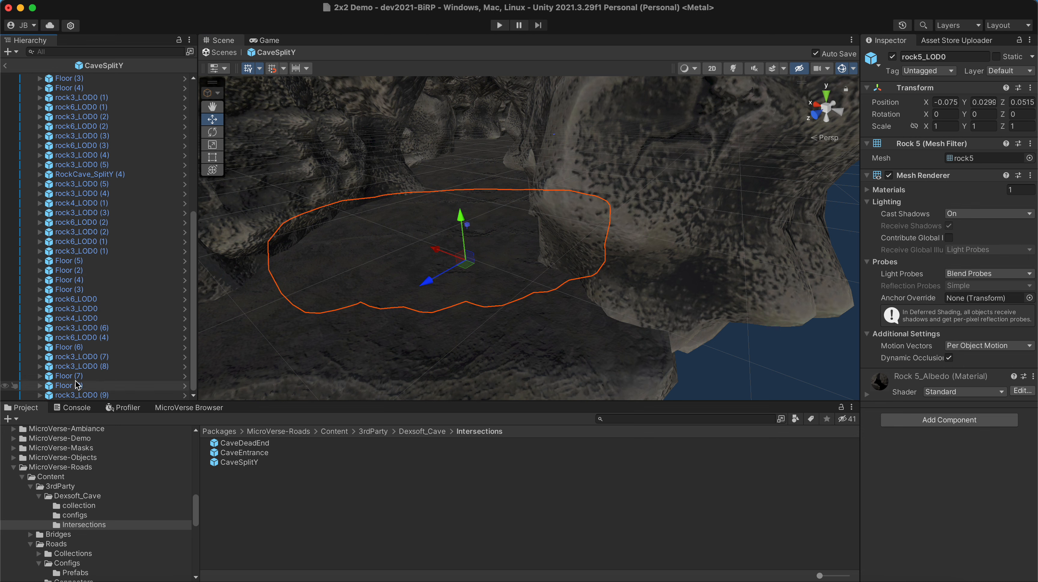
scroll(78, 319, up, 1)
scroll(78, 310, up, 10)
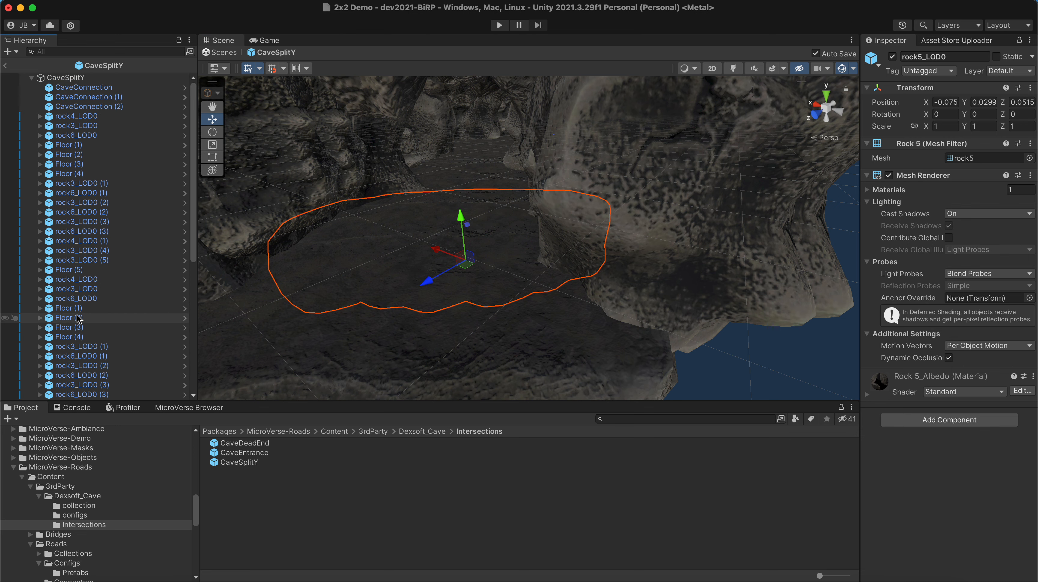
click(78, 90)
key(Down)
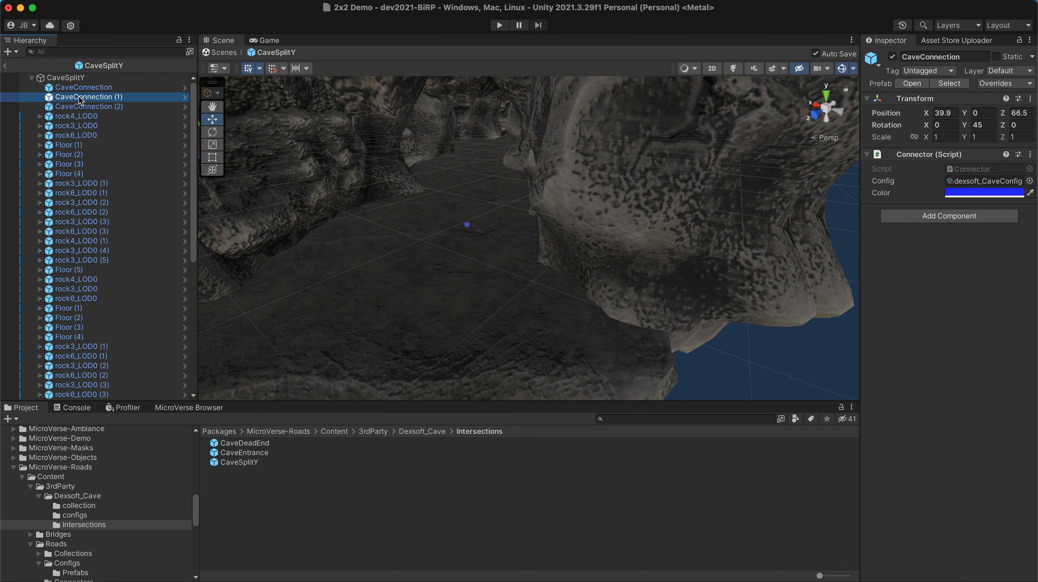
key(Down)
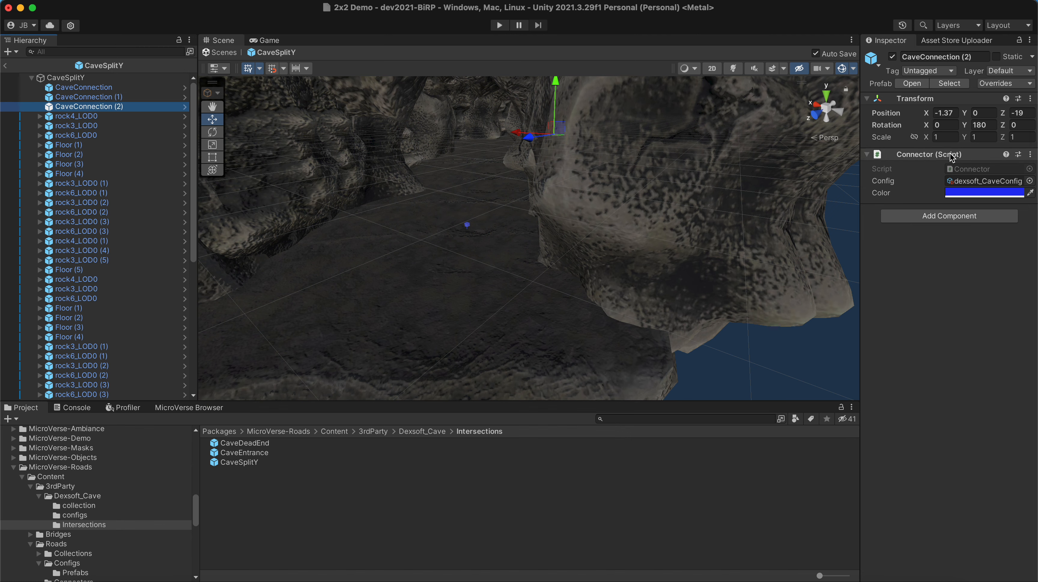
drag(859, 179, 815, 181)
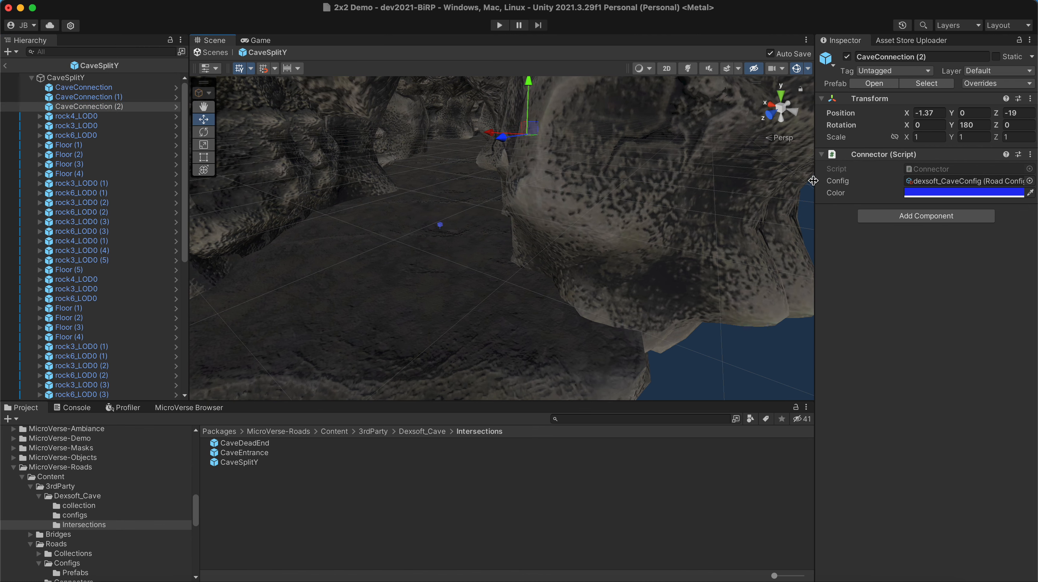
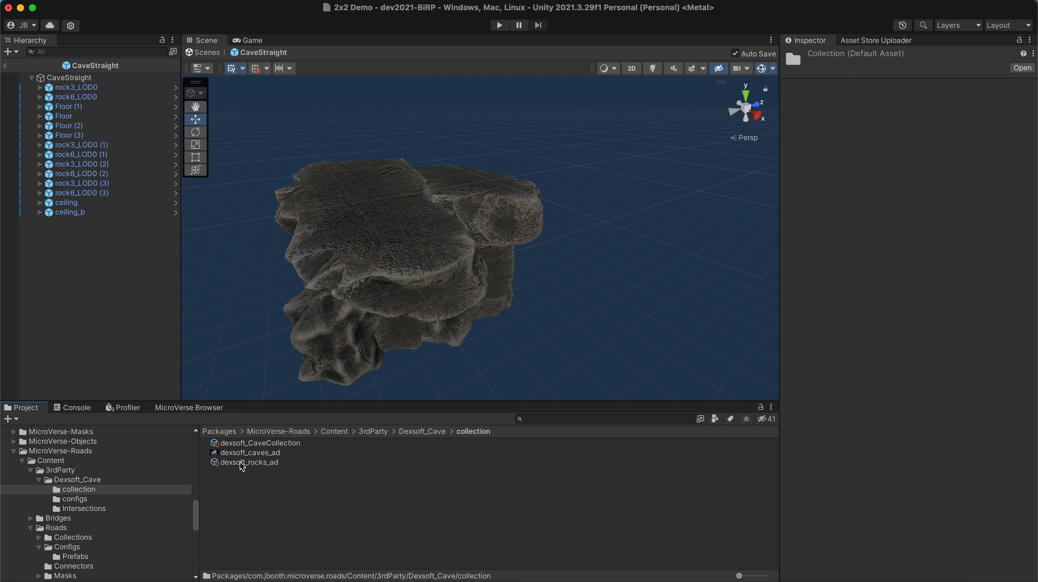
Step: Review the settings of the CaveSystemConfig and dexsoft_CaveConfig assets in the Dexsoft_Cave configs folder
click(81, 502)
click(238, 445)
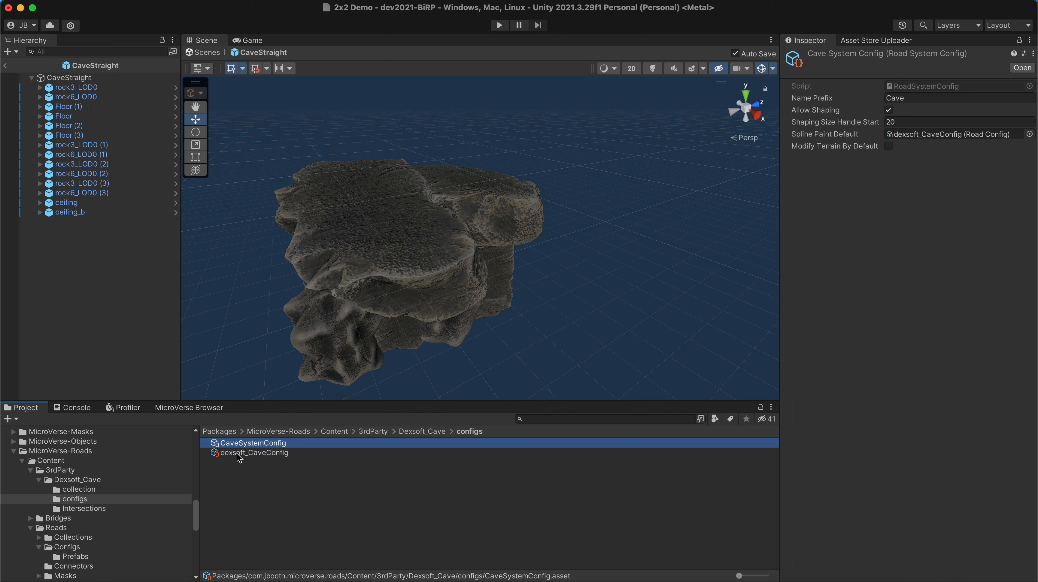
click(239, 454)
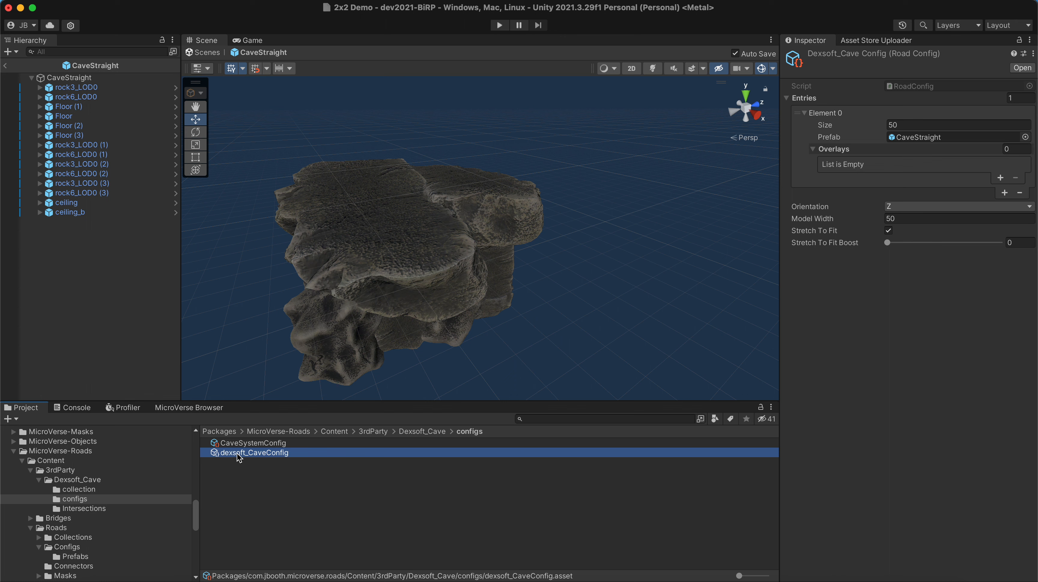
Step: Return to the Dexsoft_Cave folder and leave the CaveStraight prefab for the main scene's cave interior
click(89, 481)
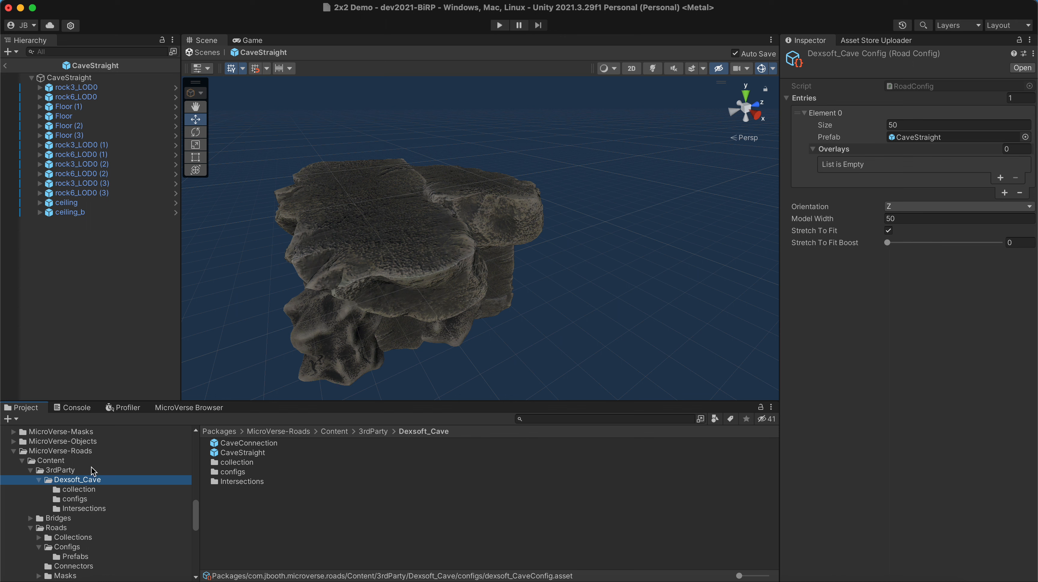
click(3, 67)
right_drag(304, 218, 609, 153)
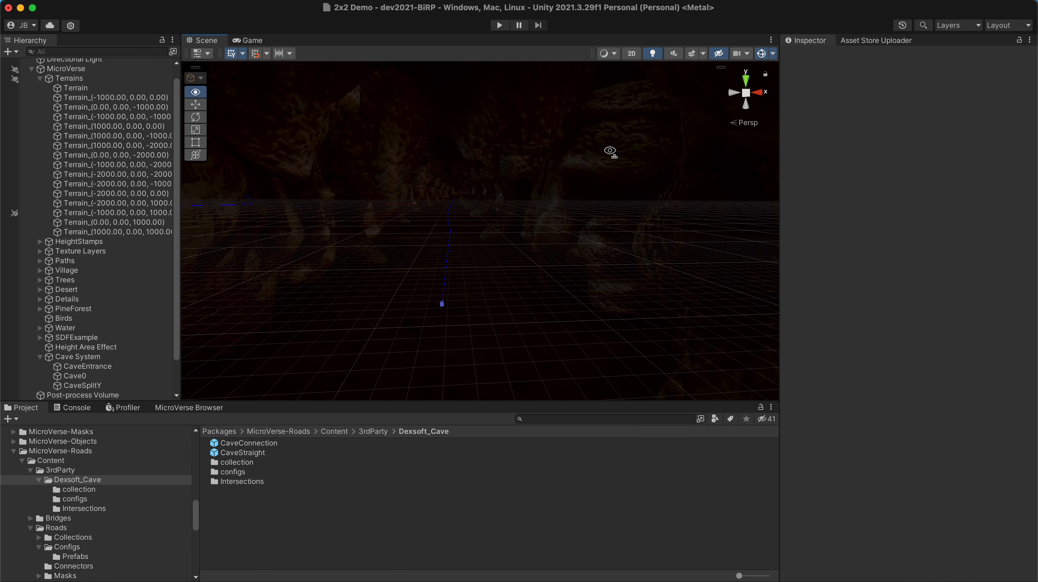
Step: Add a Point Light to the scene, align it with the current cave interior view, and set its range to 90
click(203, 1)
mouse_move(183, 88)
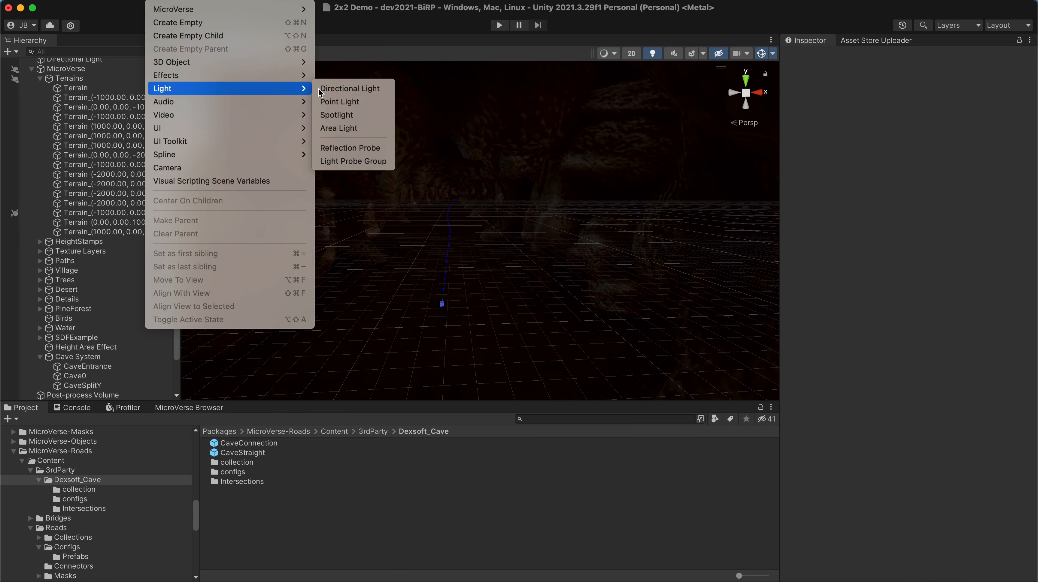
click(335, 101)
click(203, 1)
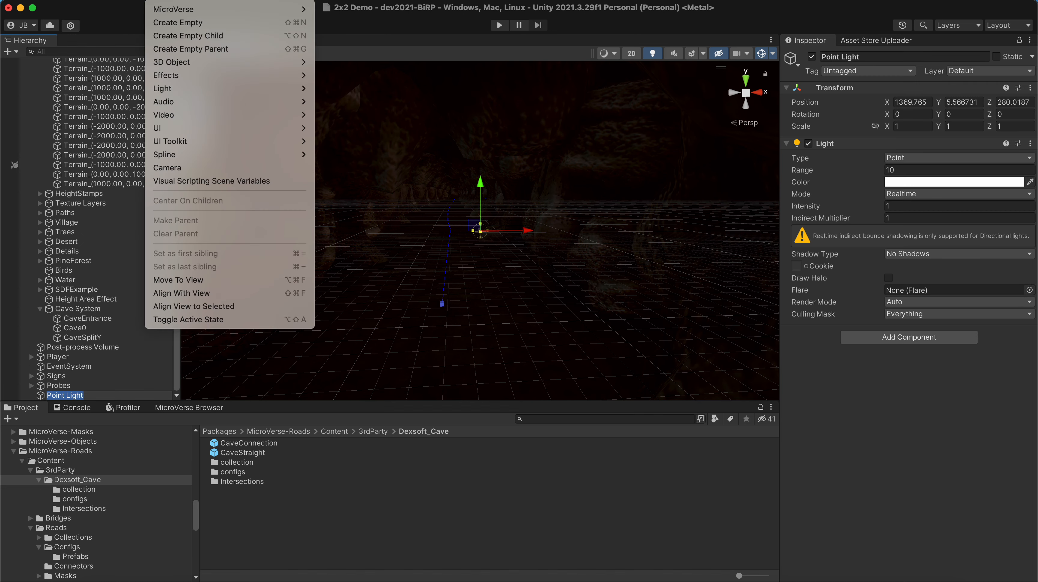
click(192, 298)
click(912, 170)
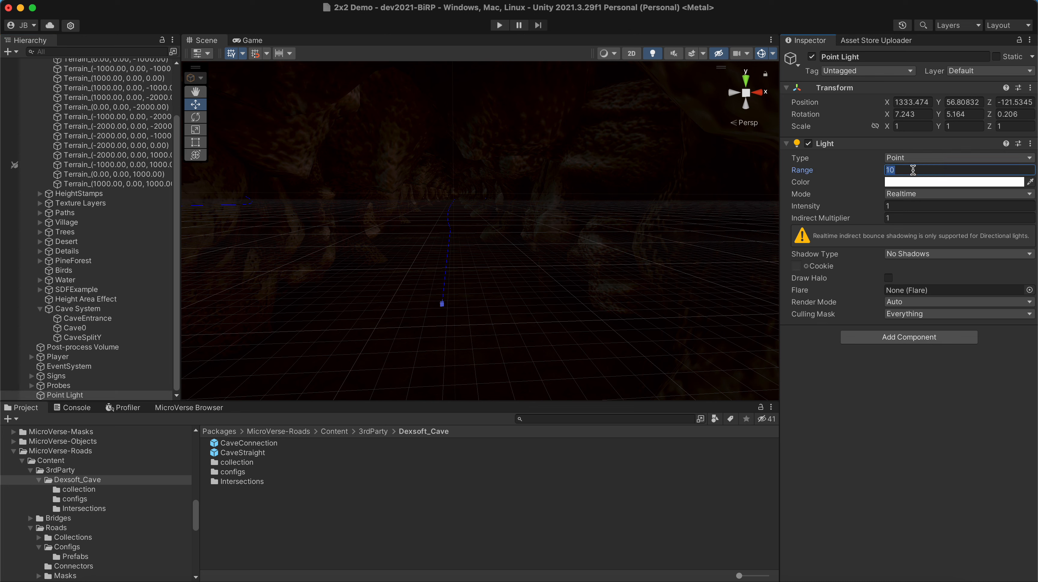
text(70)
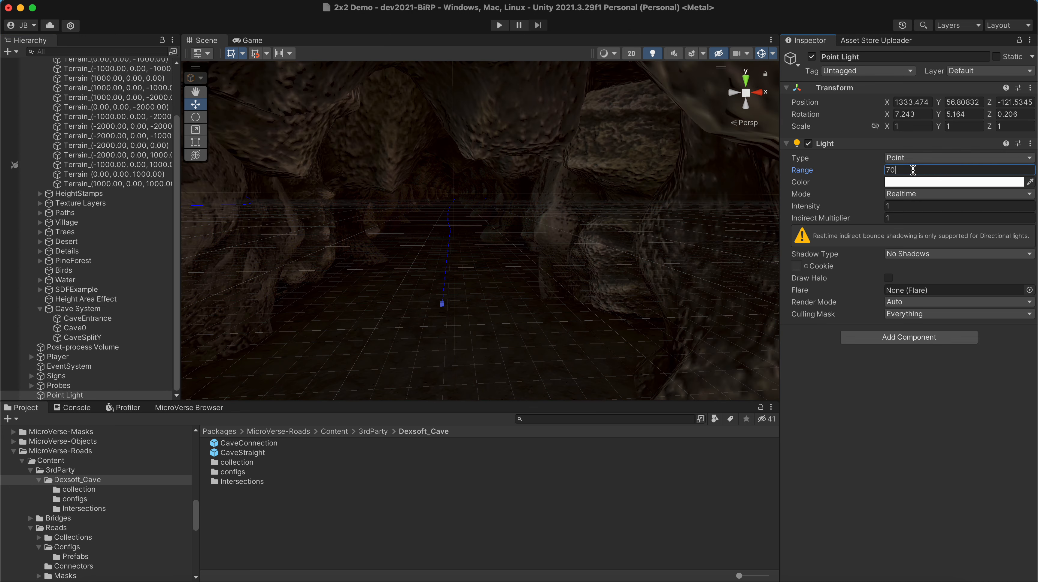
key(BackSpace)
text(90)
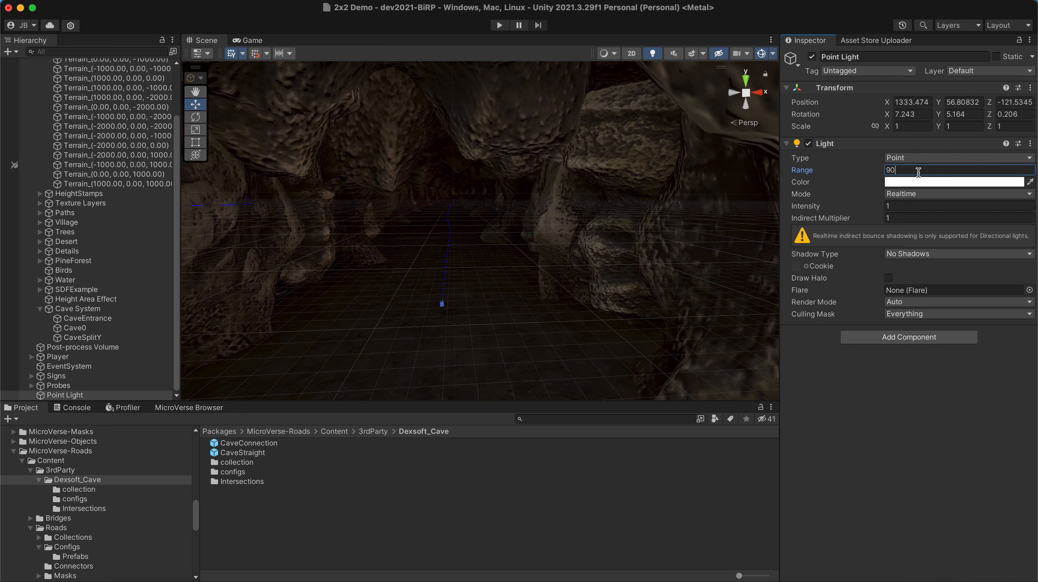
Step: Duplicate the point light and align the copy with a view farther along the cave
alt+drag(475, 235, 474, 209)
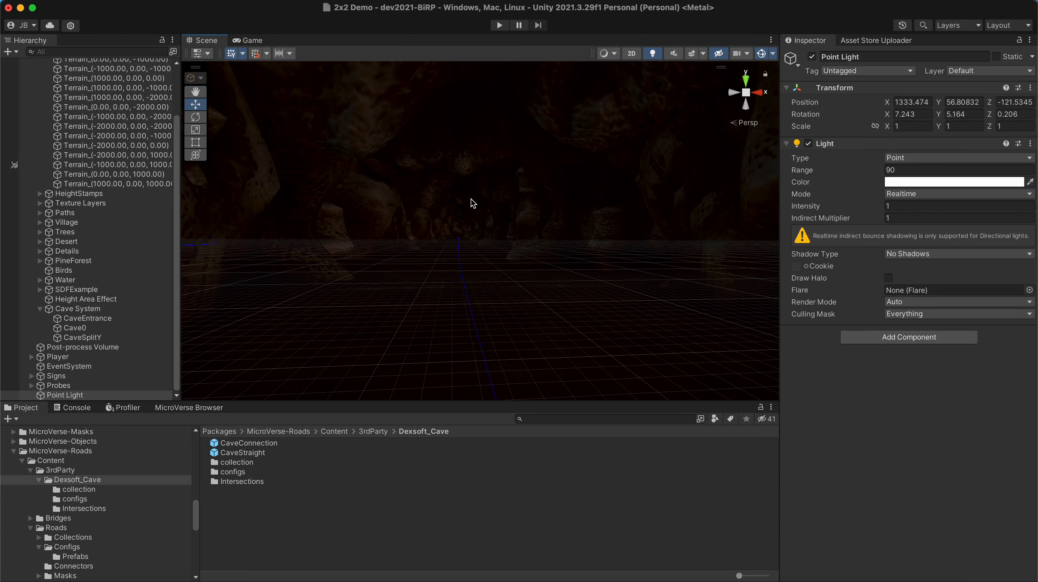
key(super+d)
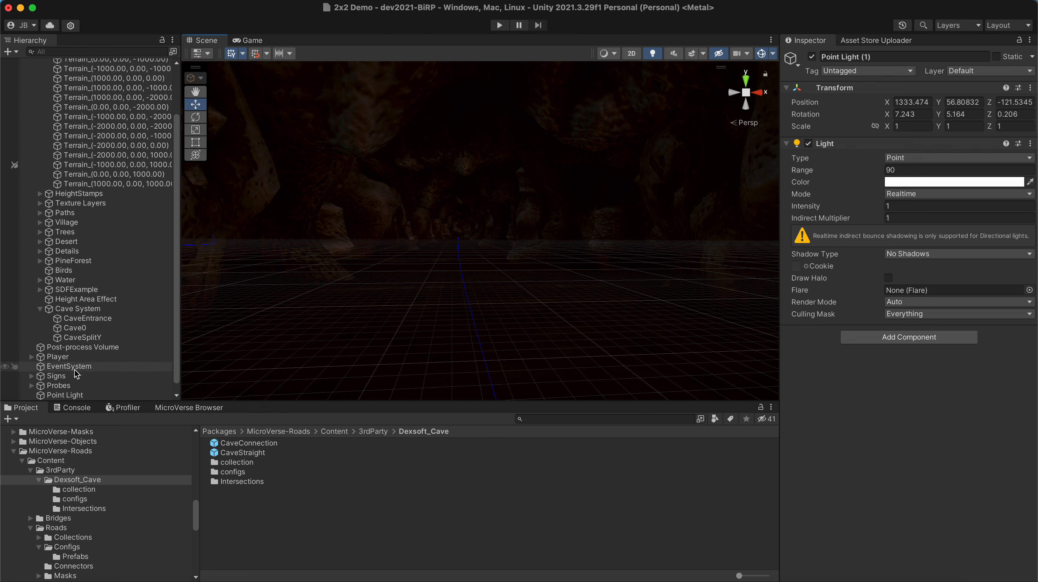
click(65, 395)
scroll(71, 359, down, 1)
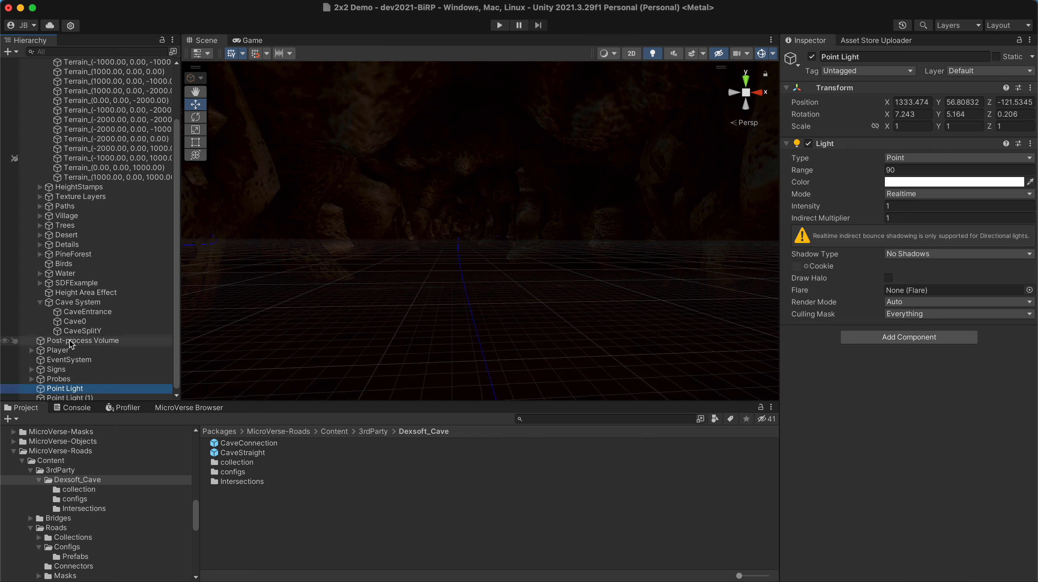
click(70, 395)
click(173, 0)
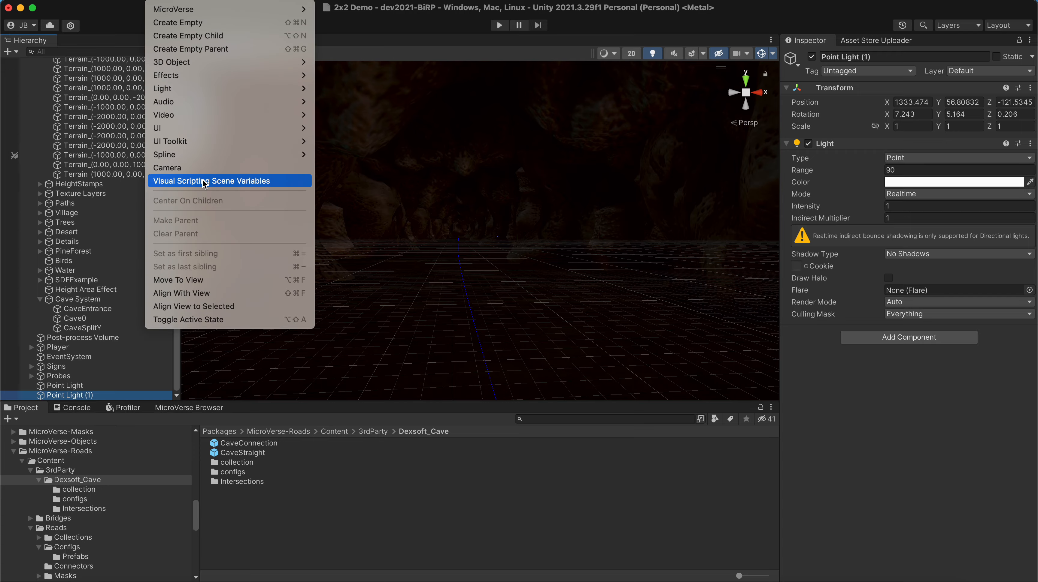
click(207, 293)
Step: Make a third point light by duplicating the second, and align it with a view still deeper in the cave
mouse_move(615, 221)
right_down()
mouse_move(595, 197)
mouse_move(606, 227)
right_up()
key(super+d)
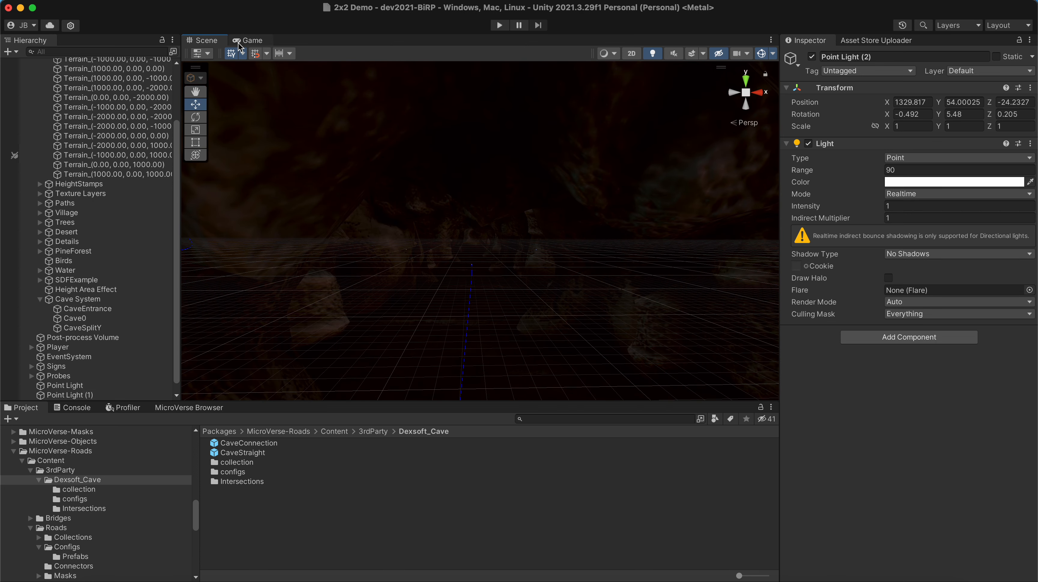
click(196, 3)
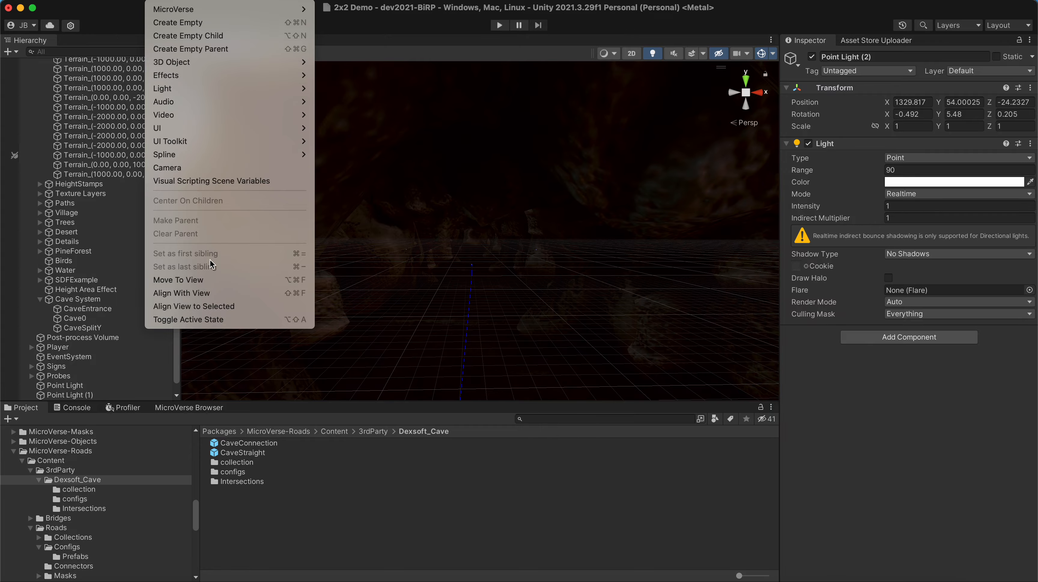
click(208, 293)
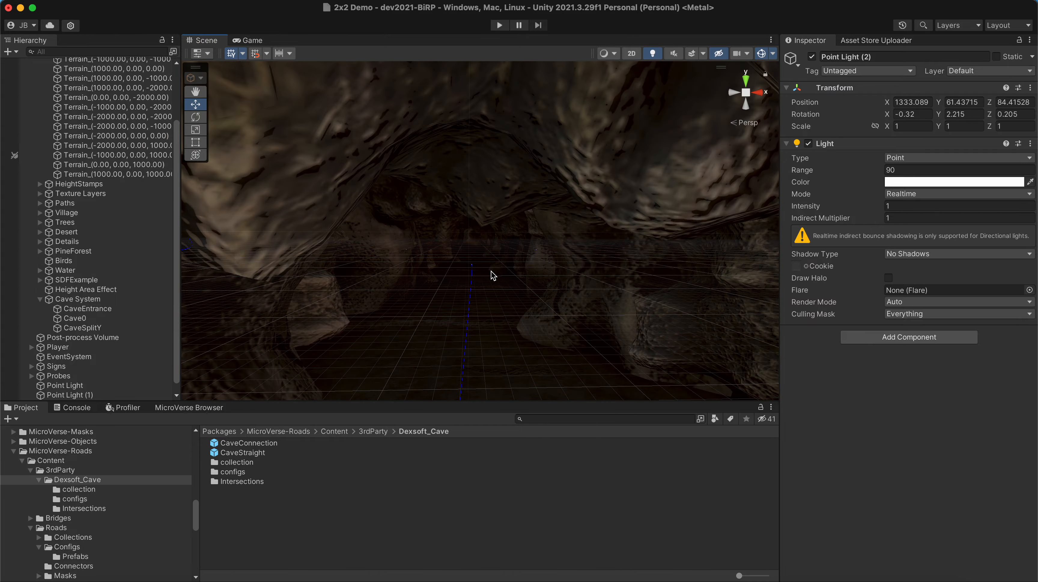
Step: Look around the cave interior to examine how the point lights illuminate the tunnel and its rock walls
alt+drag(492, 276, 122, 333)
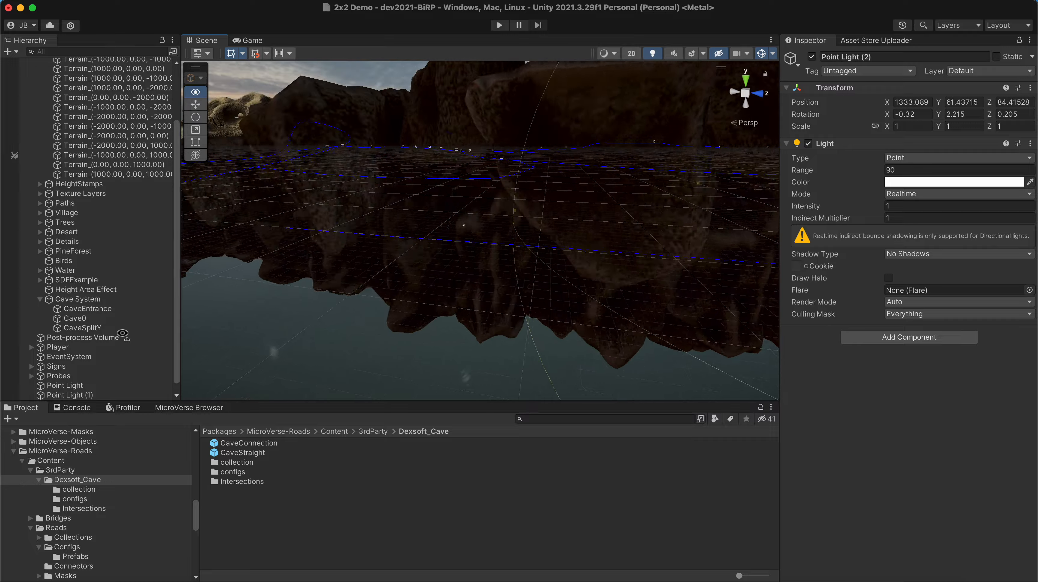
right_drag(123, 333, 488, 308)
key(w)
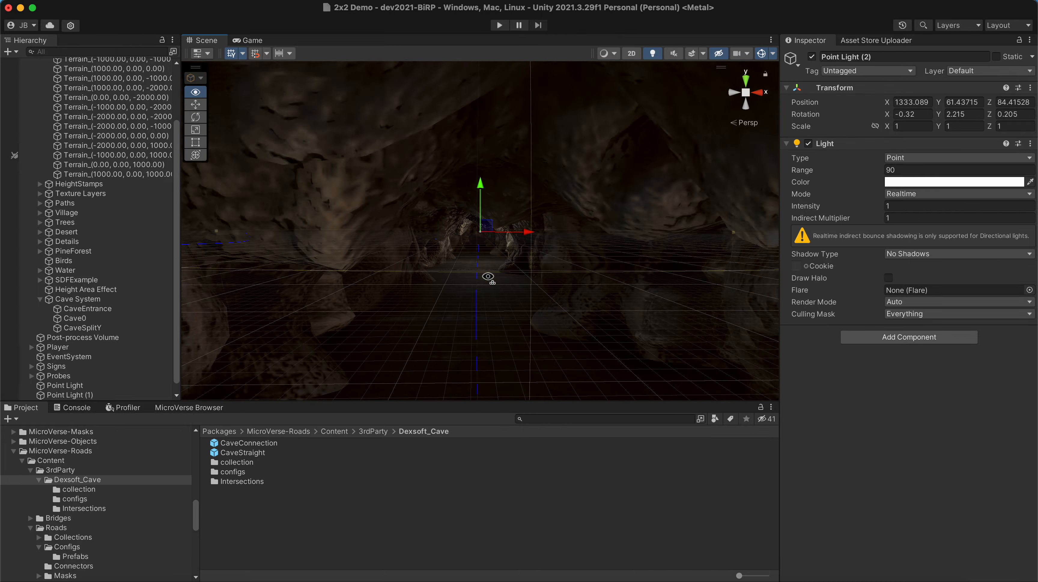
key(s)
right_drag(488, 276, 494, 304)
key(w)
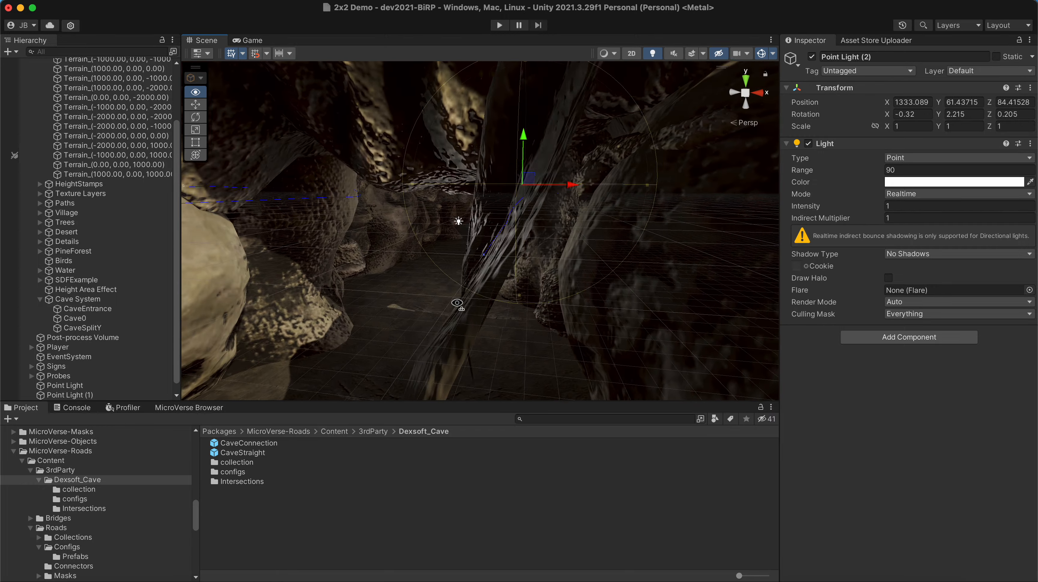
key(w)
right_drag(543, 303, 544, 303)
key(d)
key(s)
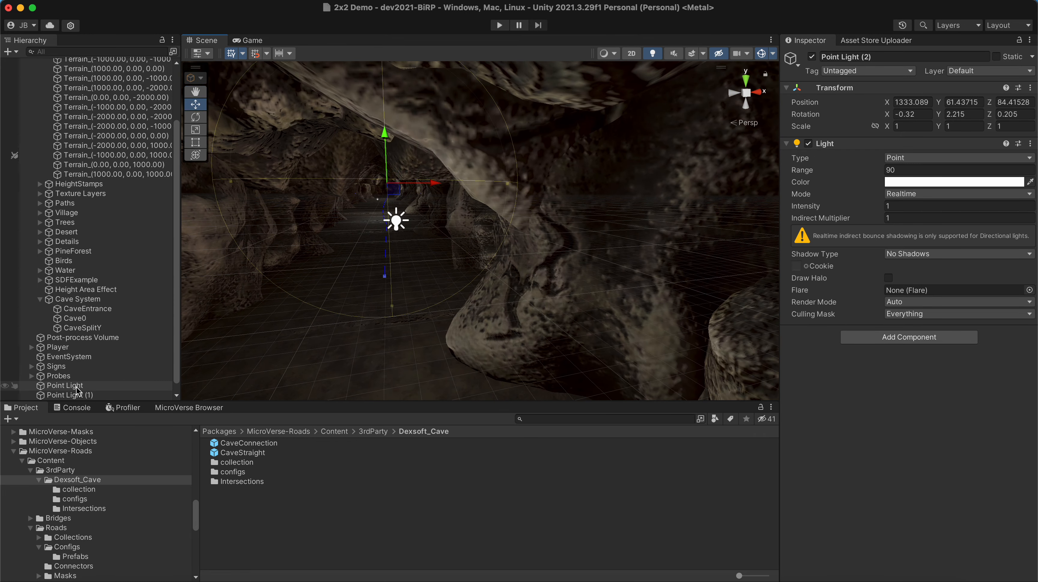
Step: Collapse the Terrains group and make the first Point Light a child of CaveEntrance
scroll(62, 244, up, 5)
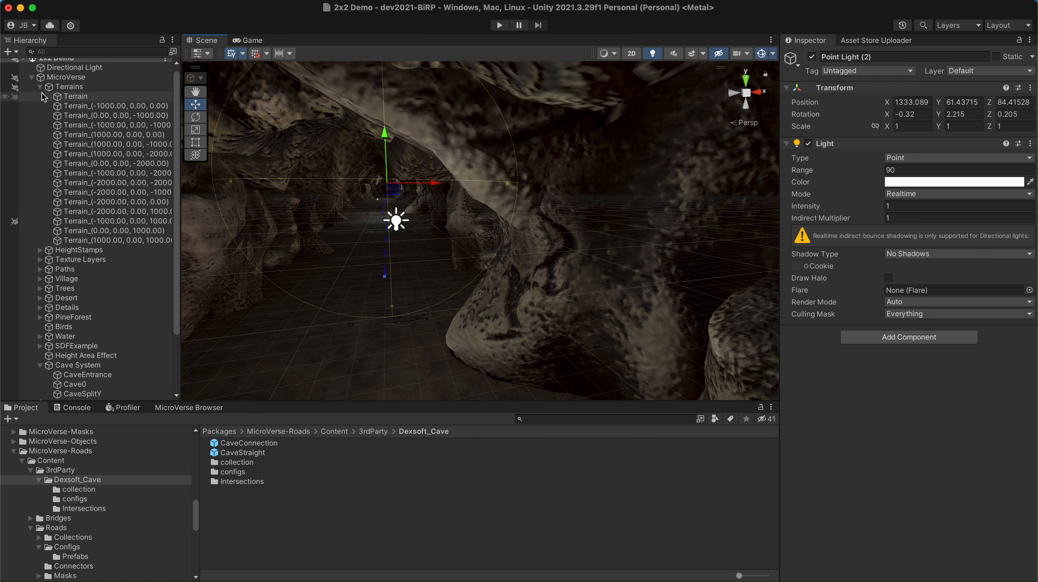
click(39, 87)
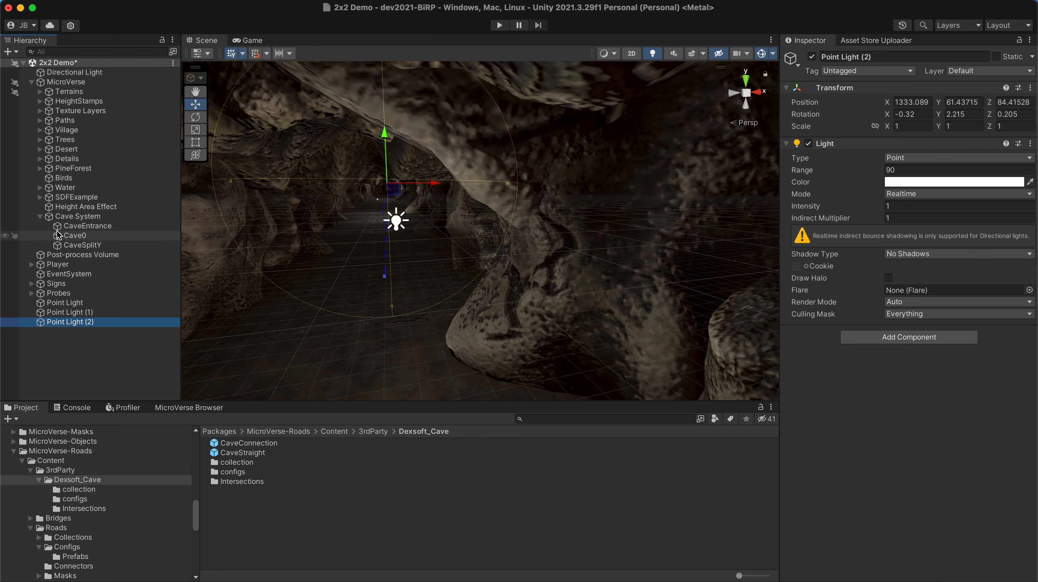
click(69, 304)
drag(69, 306, 99, 228)
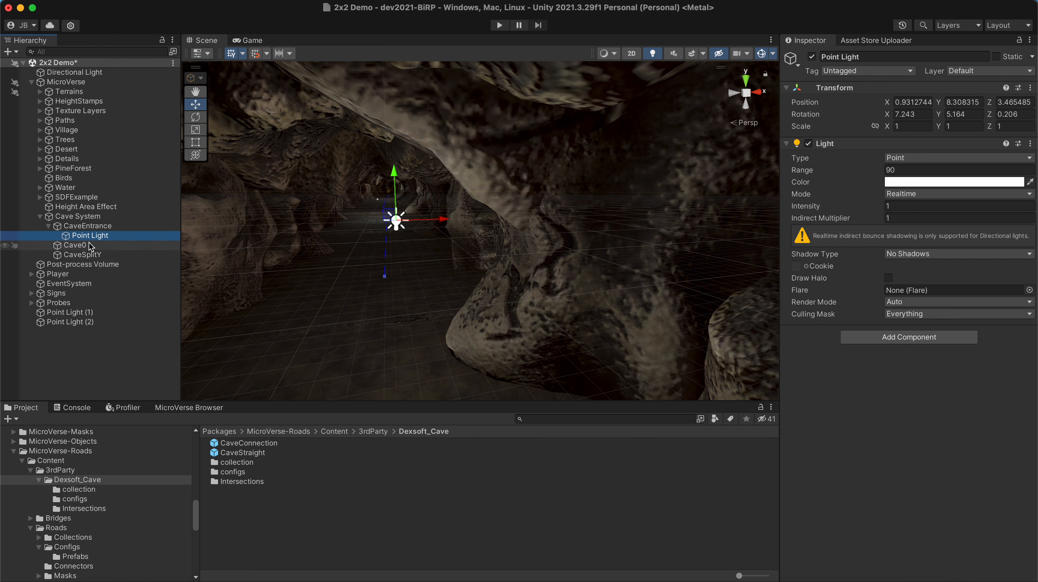
Step: Move Point Light (1) and Point Light (2) together into the Cave System group
click(65, 314)
shift+click(63, 322)
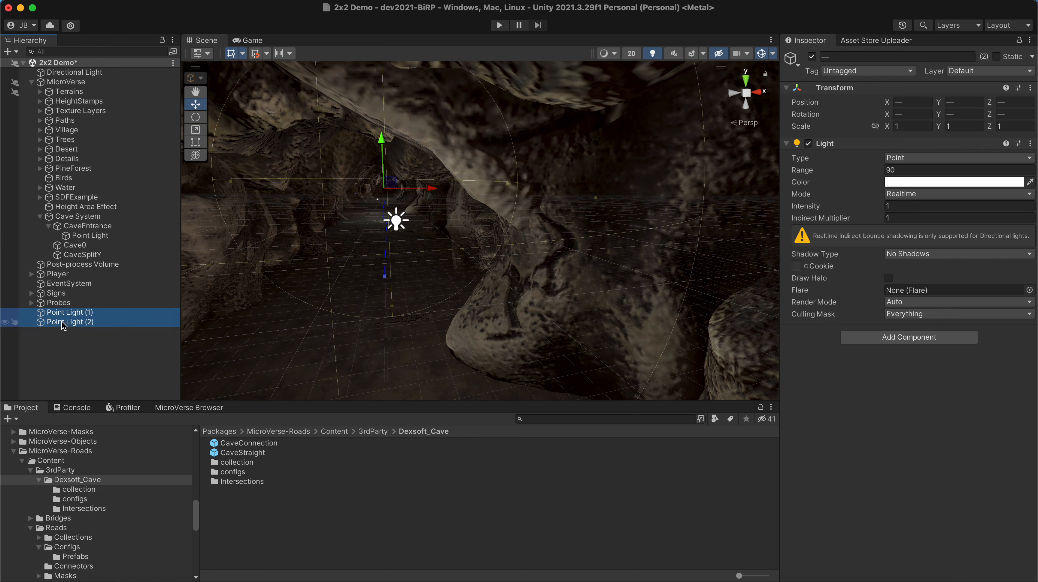
drag(63, 322, 93, 225)
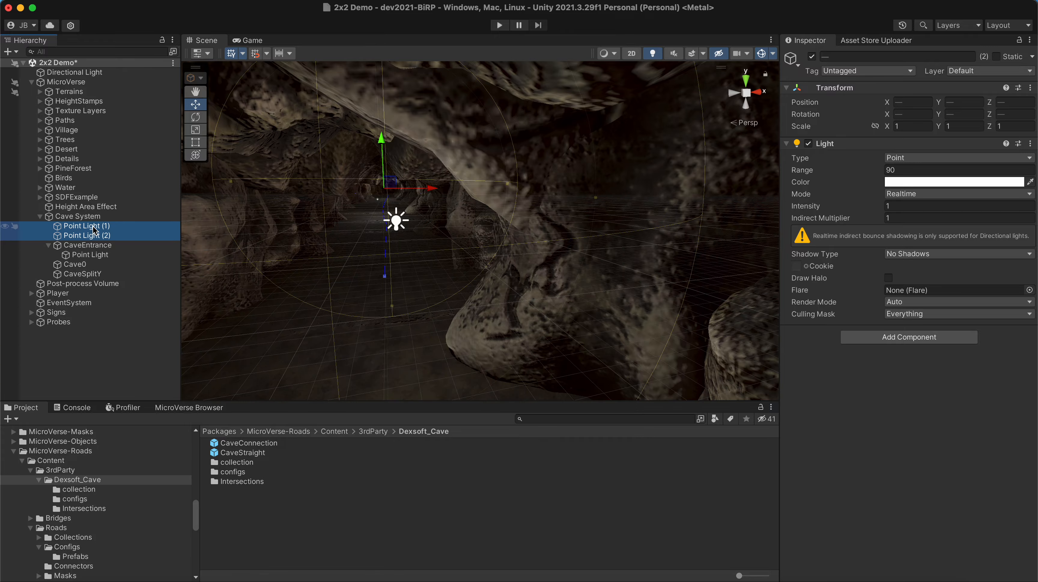
Step: Add a Spline Relative Transform component to both Point Light (1) and Point Light (2)
alt+drag(345, 273, 393, 329)
key(w)
right_drag(392, 328, 356, 315)
key(s)
key(a)
key(d)
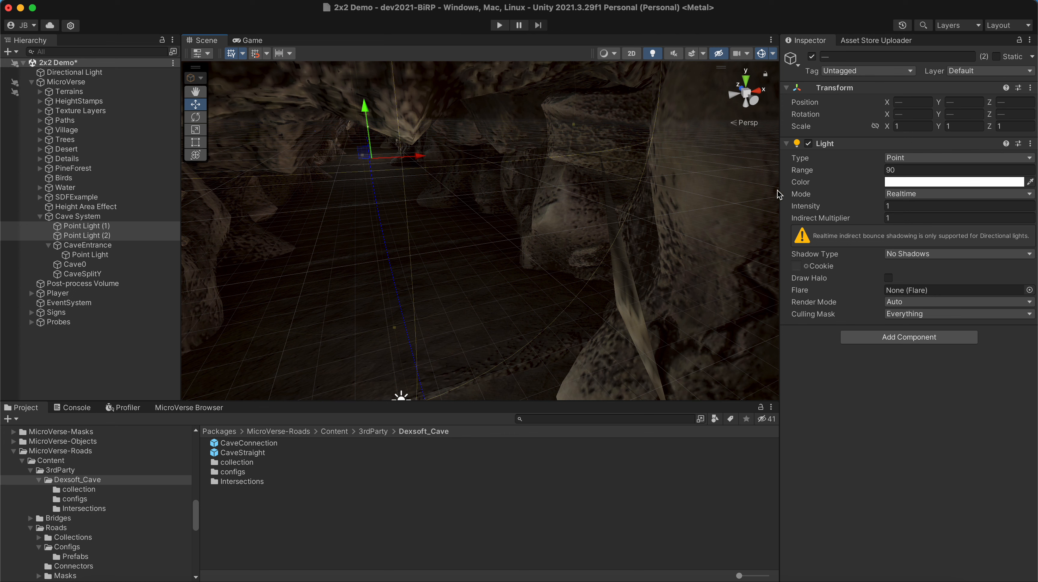
click(859, 338)
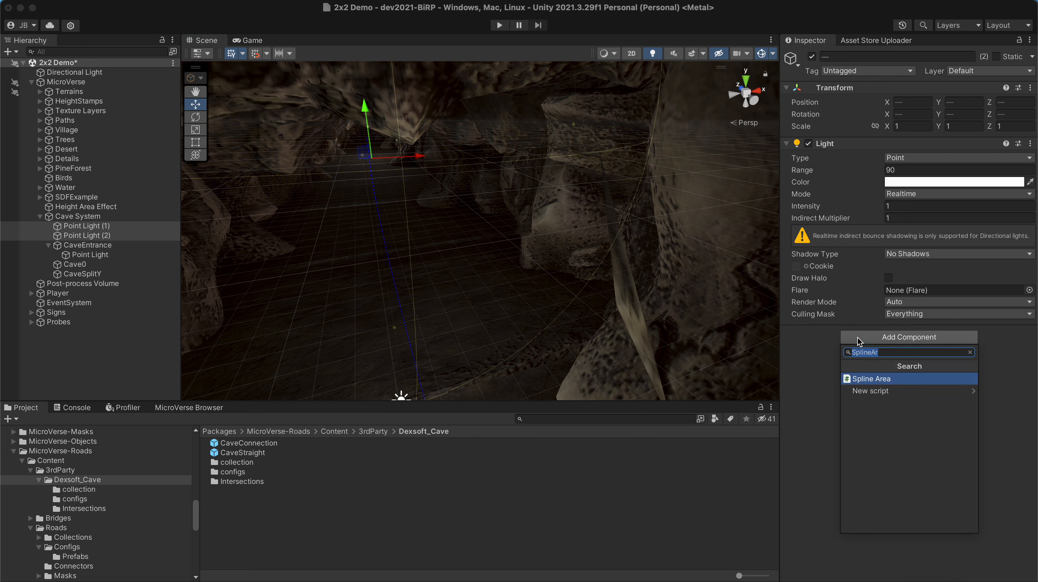
text(Spli)
key(BackSpace)
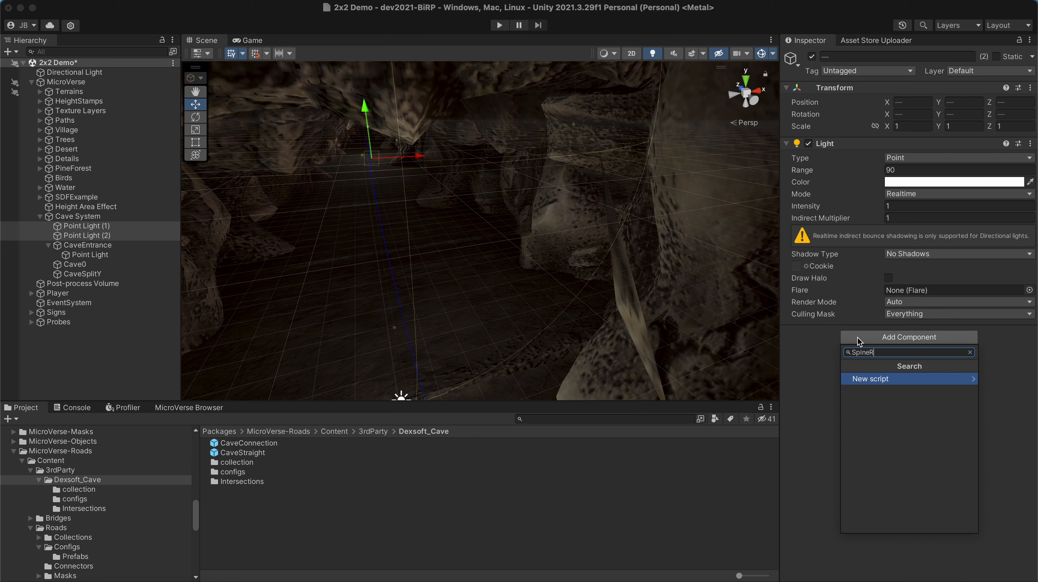
key(BackSpace)
key(BackSpace)
key(BackSpace)
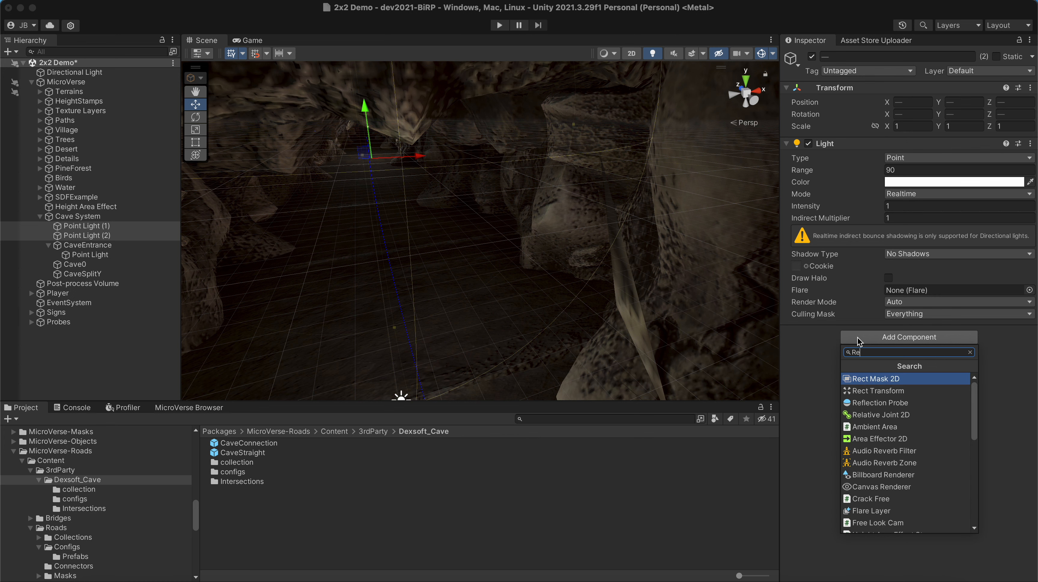
text(Rela)
key(Down)
key(Down)
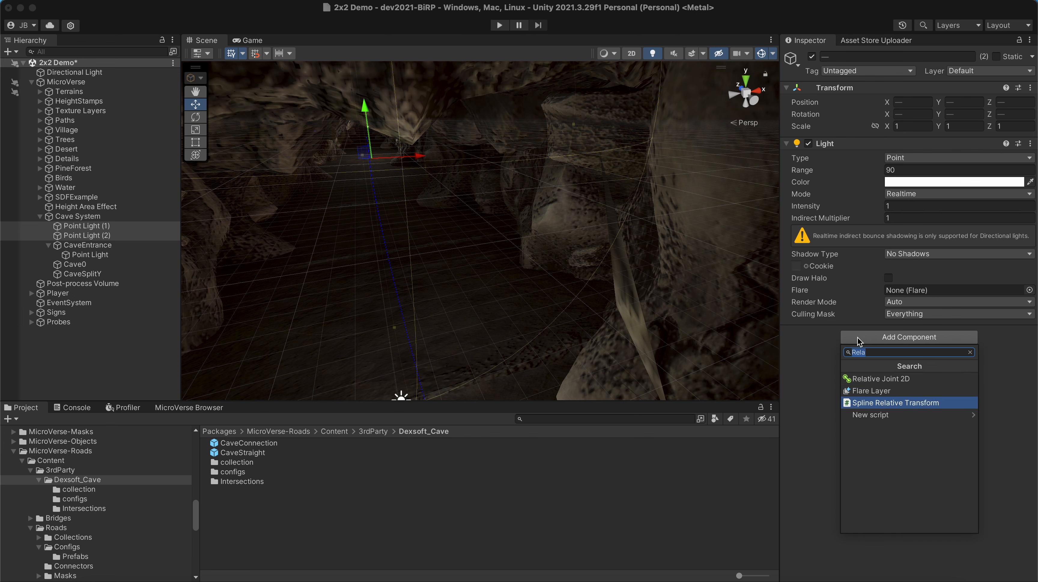
key(Return)
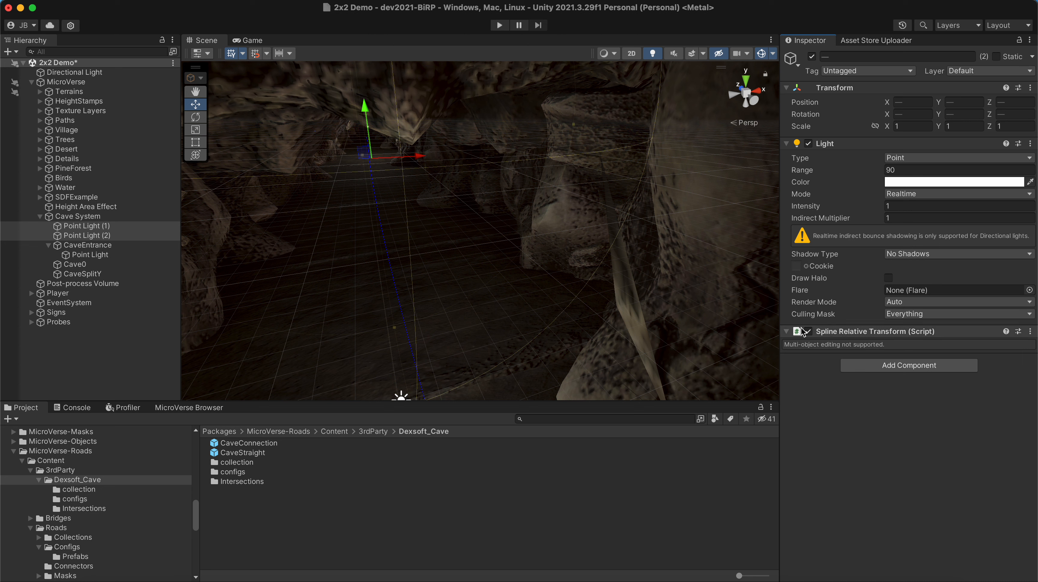
Step: Assign Cave0 as the Spline Container in the Spline Relative Transform of Point Light (1) and Point Light (2)
click(133, 226)
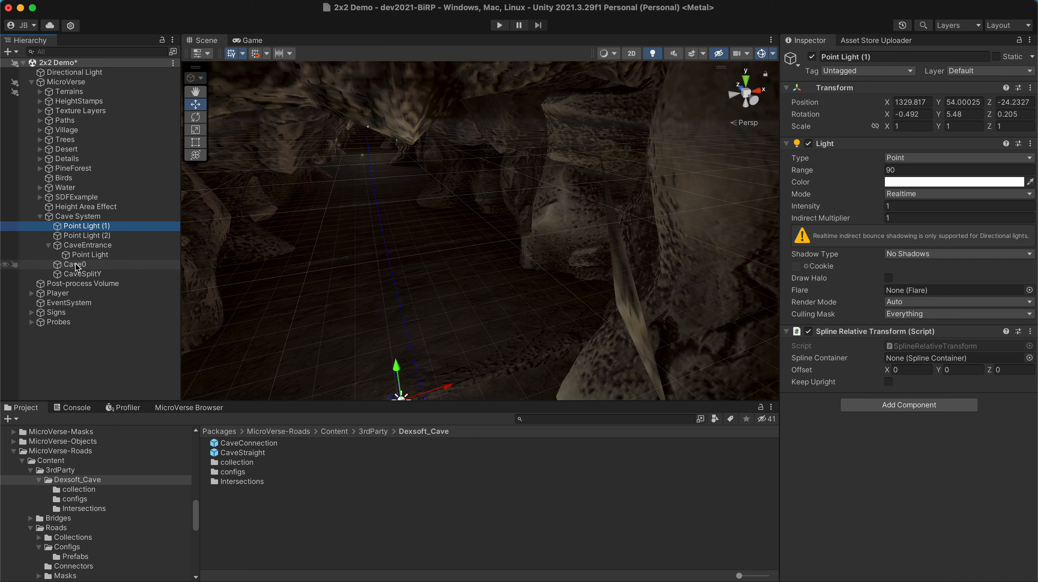
drag(75, 266, 902, 363)
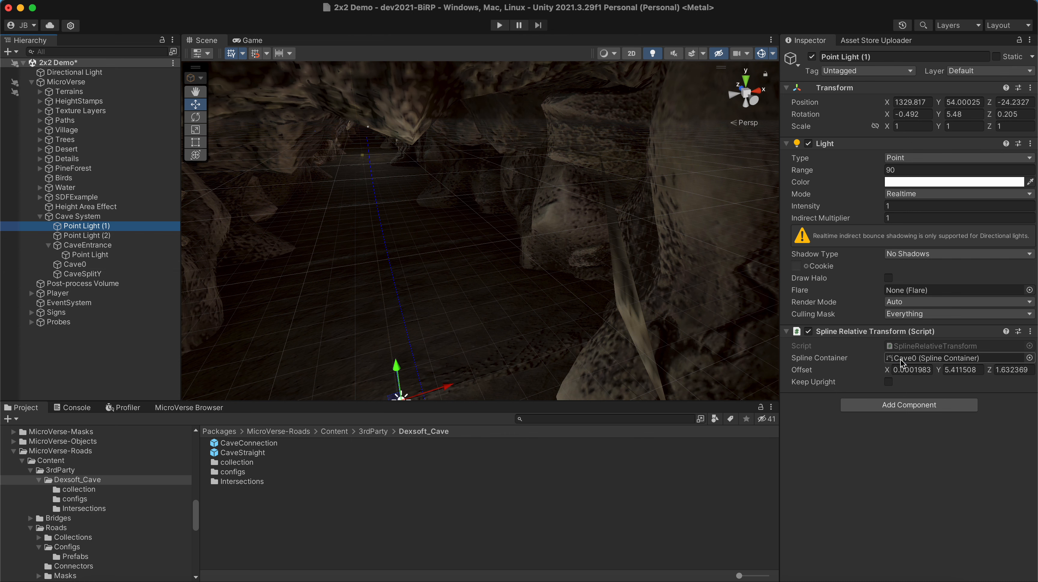
click(86, 239)
drag(79, 268, 918, 363)
right_drag(343, 243, 157, 364)
key(s)
key(d)
key(s)
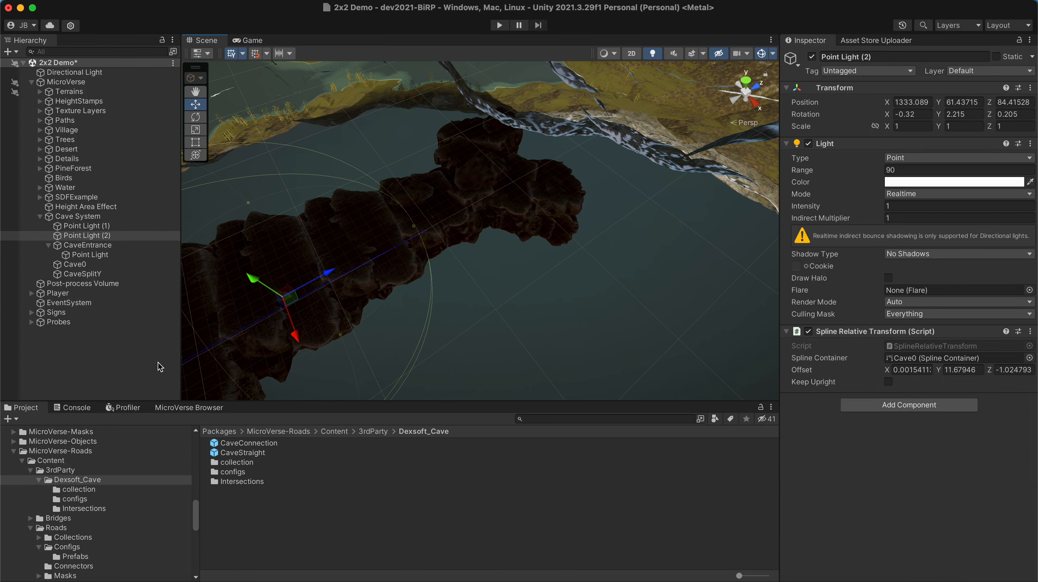
click(494, 184)
drag(507, 209, 630, 338)
key(super+z)
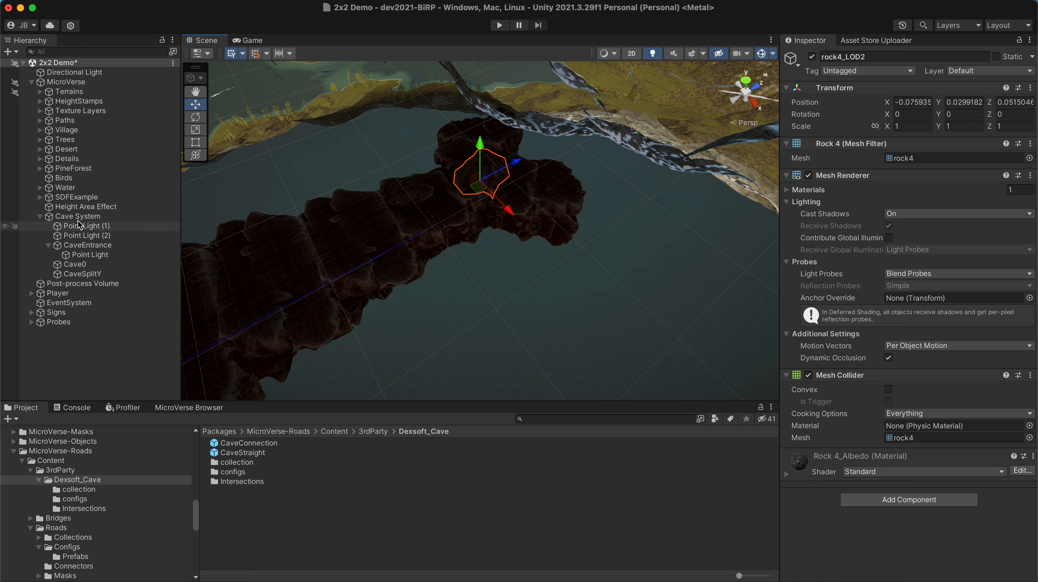
Step: Move the CaveSplitY intersection along the X axis to about 1455.9 and look inside the connected tunnel
click(77, 274)
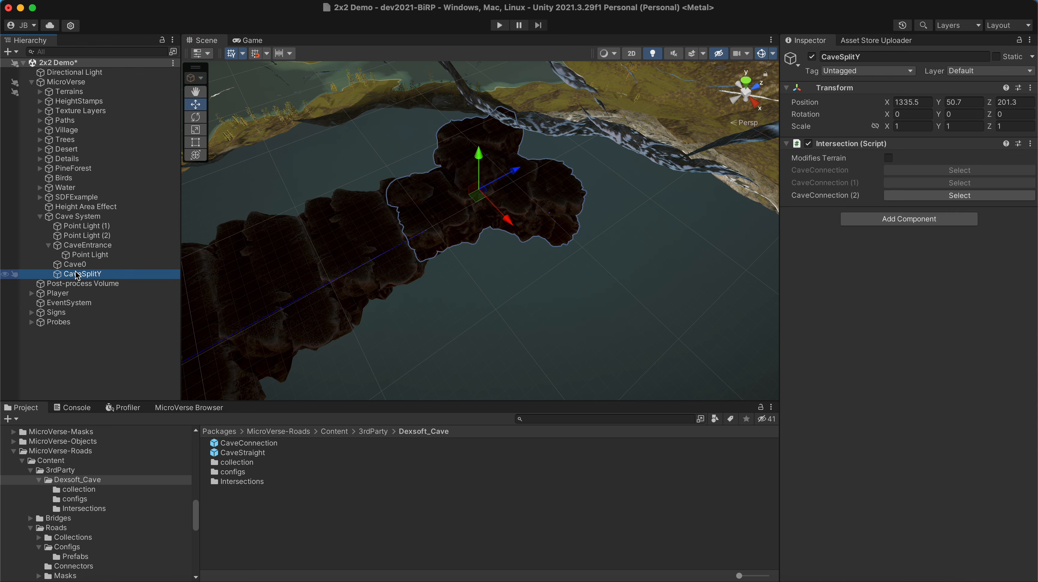
drag(505, 219, 616, 362)
alt+drag(521, 283, 270, 341)
alt+drag(395, 311, 596, 200)
alt+drag(677, 163, 796, 176)
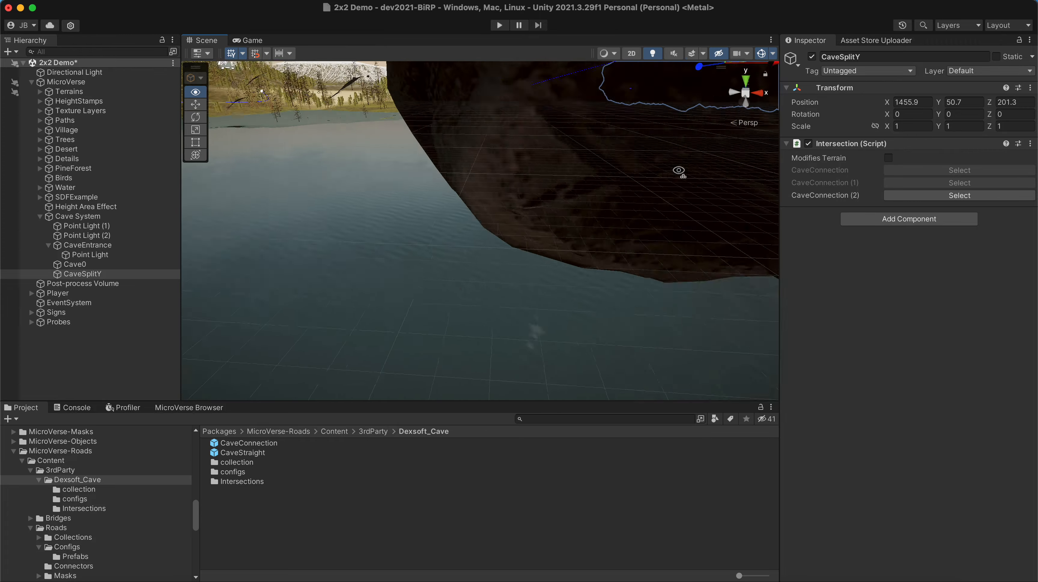
alt+drag(678, 171, 614, 178)
alt+drag(707, 180, 720, 178)
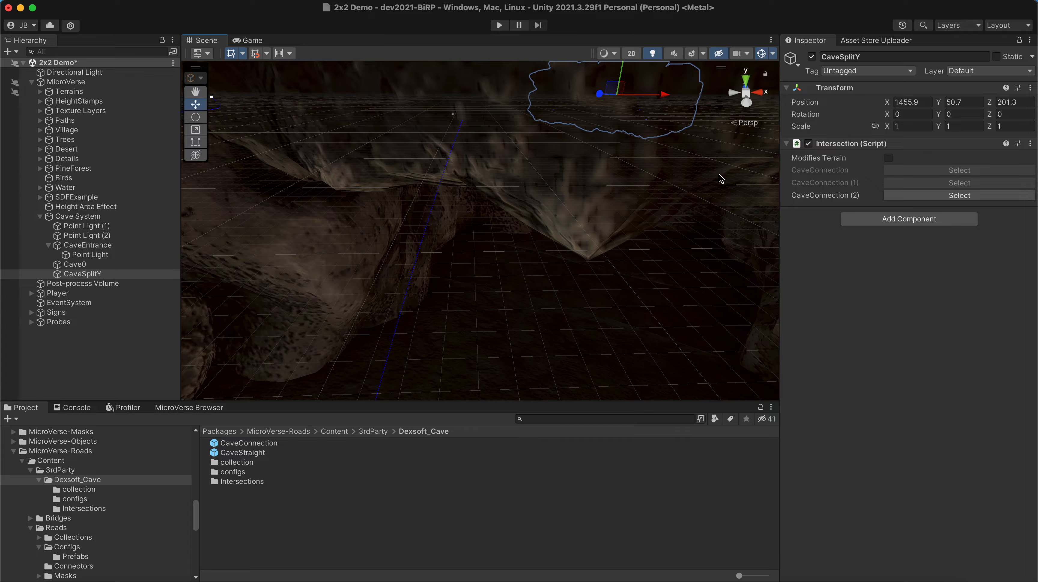
Step: Switch Cave0 to spline editing and examine its spline and handles from inside and outside the tunnel
double_click(83, 265)
alt+drag(481, 245, 318, 270)
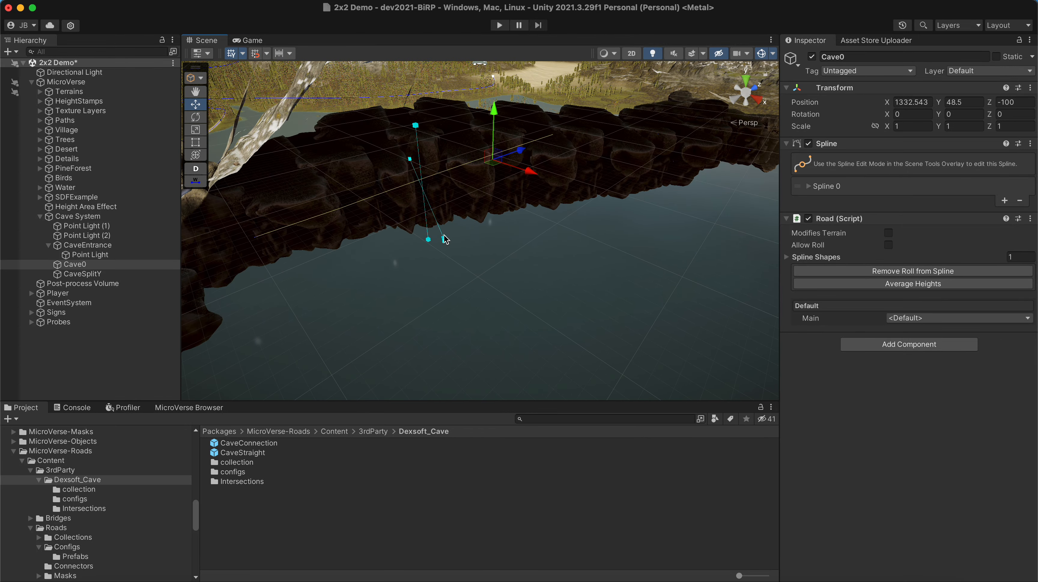
click(447, 243)
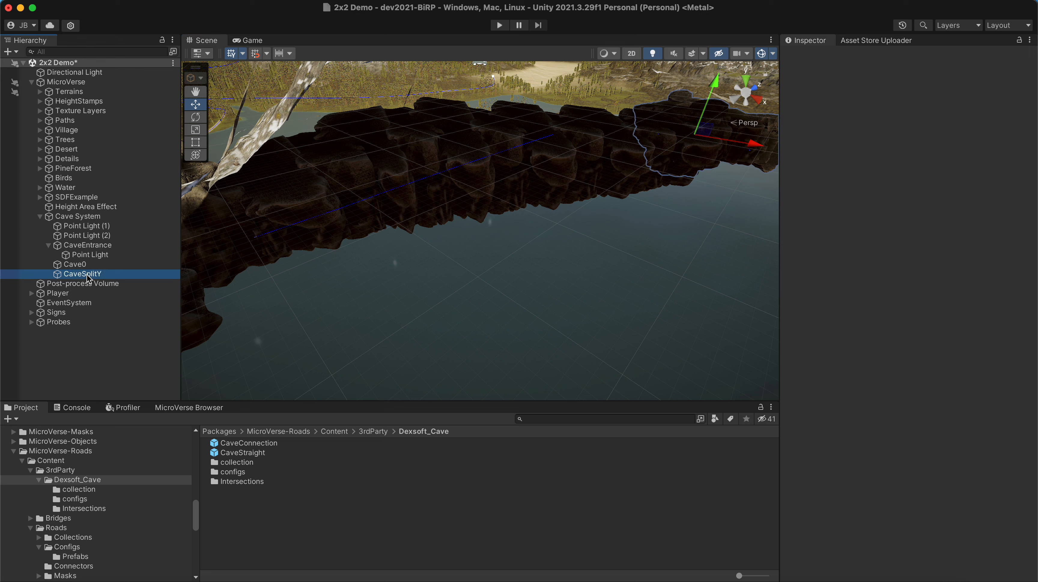
click(76, 265)
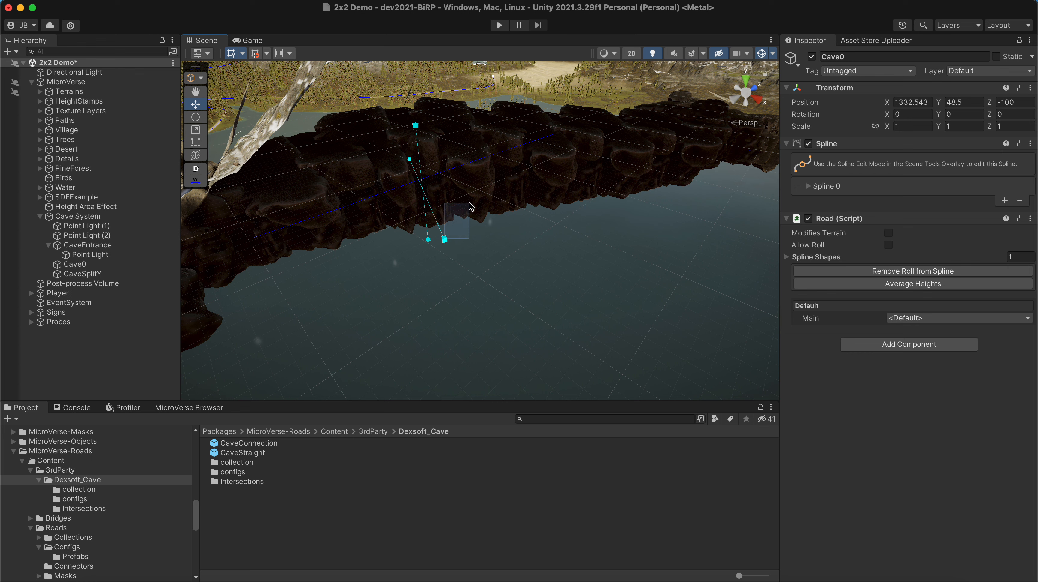
drag(471, 207, 471, 207)
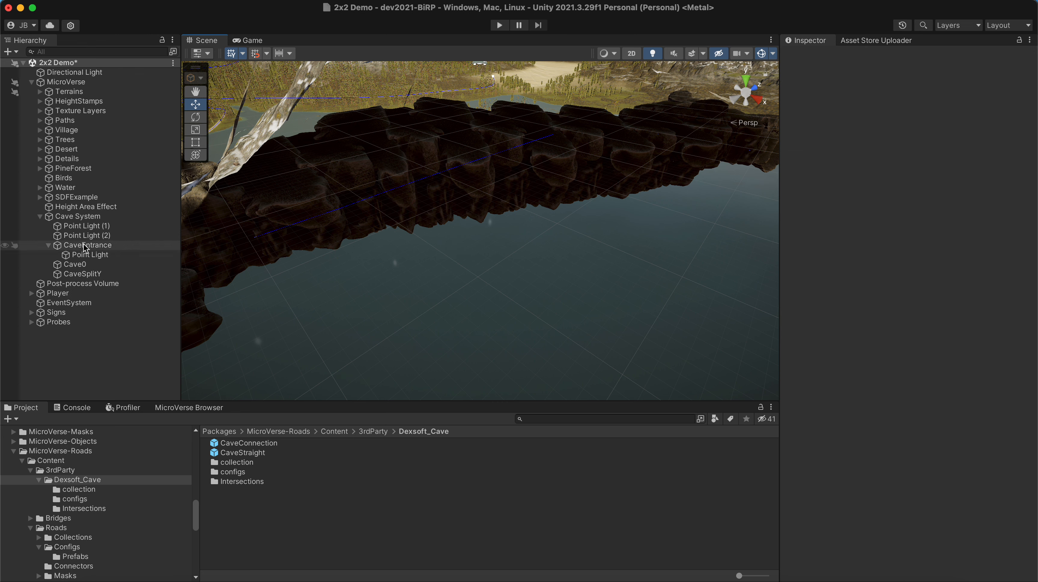
click(71, 265)
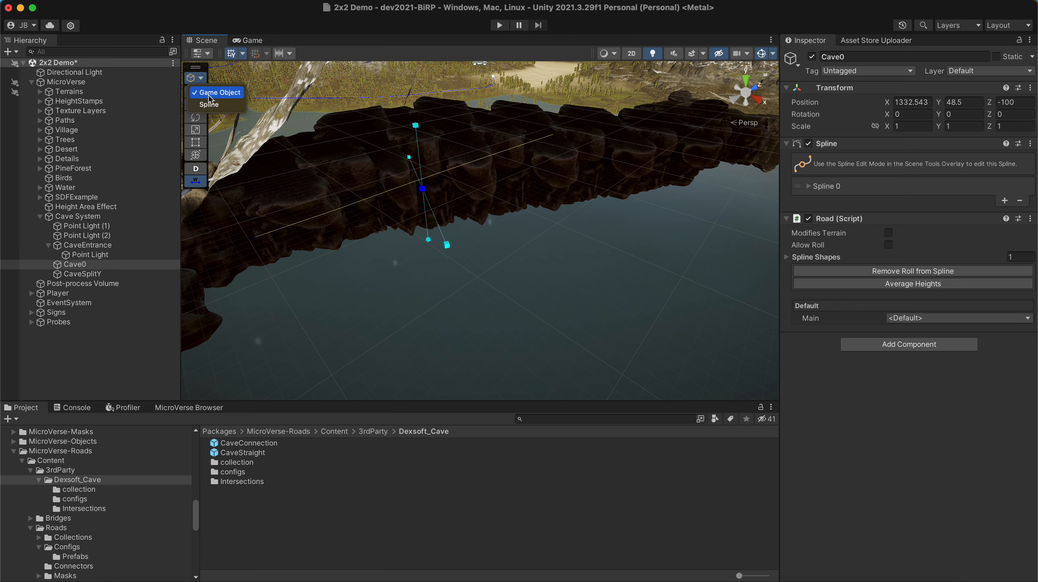
click(209, 105)
alt+drag(562, 164, 405, 155)
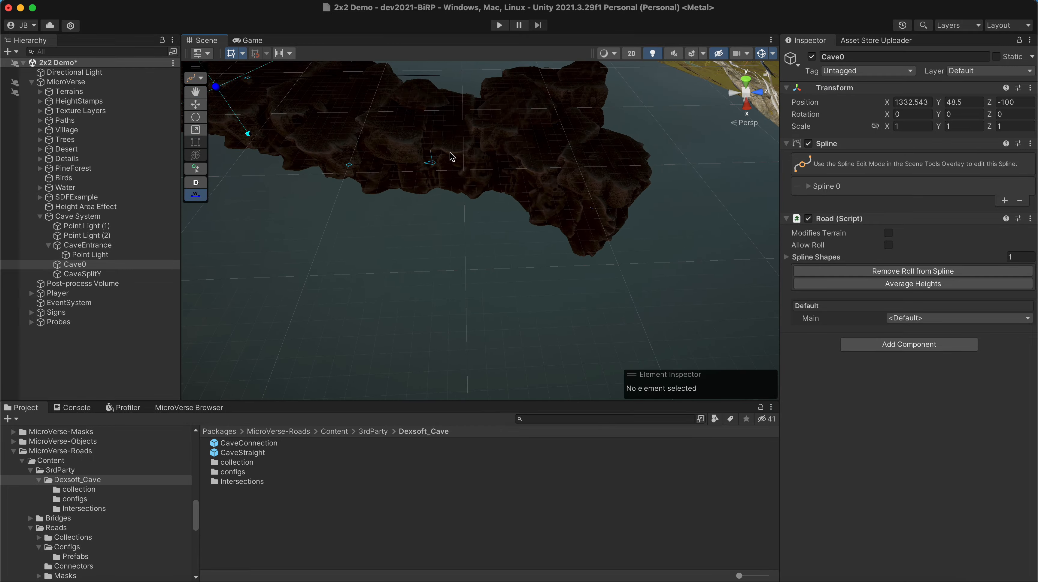
alt+drag(318, 131, 269, 160)
key(f)
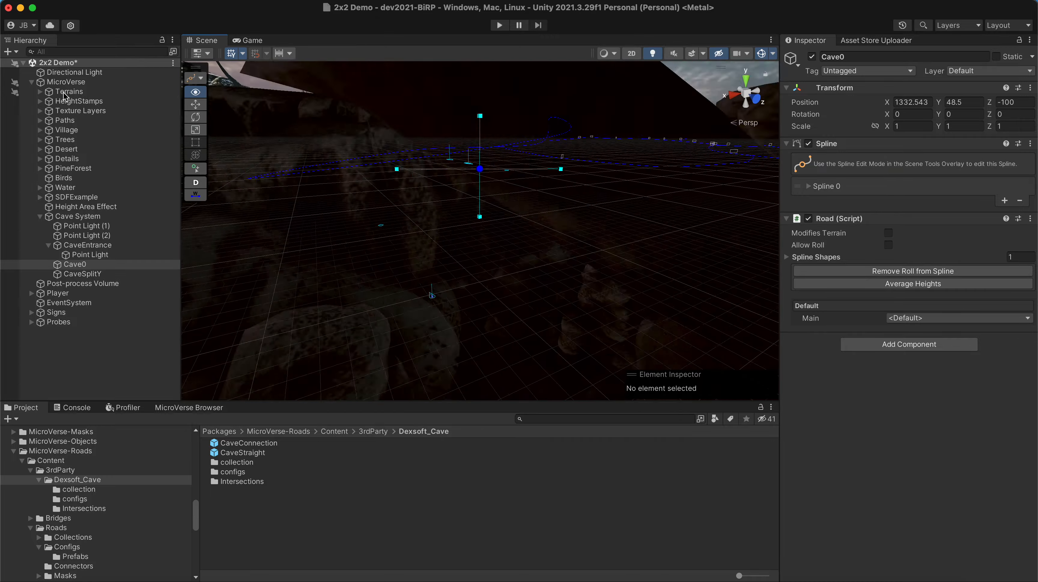
key(w)
right_drag(76, 81, 723, 188)
key(s)
key(w)
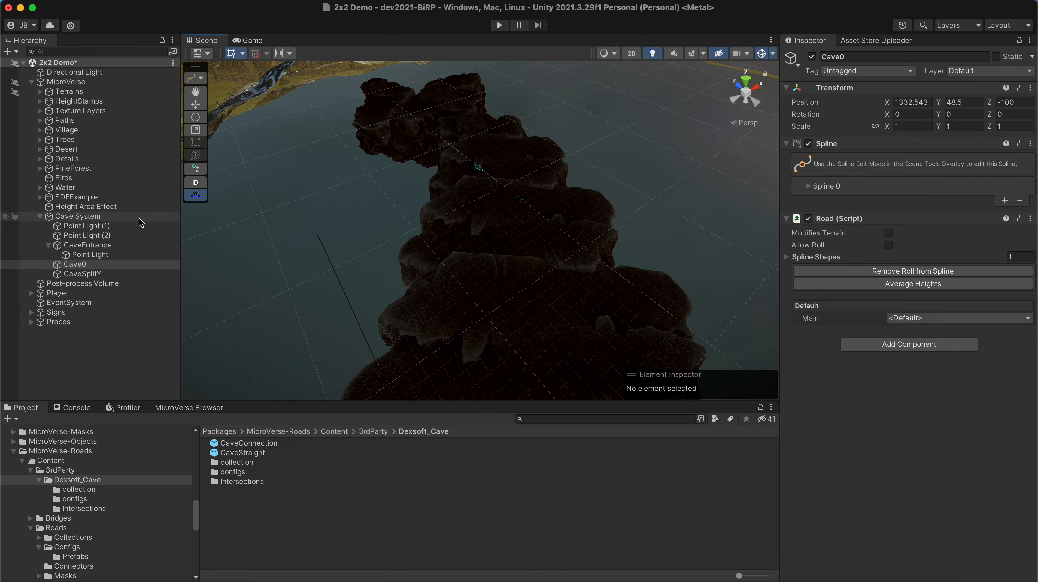
Step: Check where the three cave point lights and the CaveSplitY intersection sit relative to the tunnel
click(128, 226)
shift+click(114, 236)
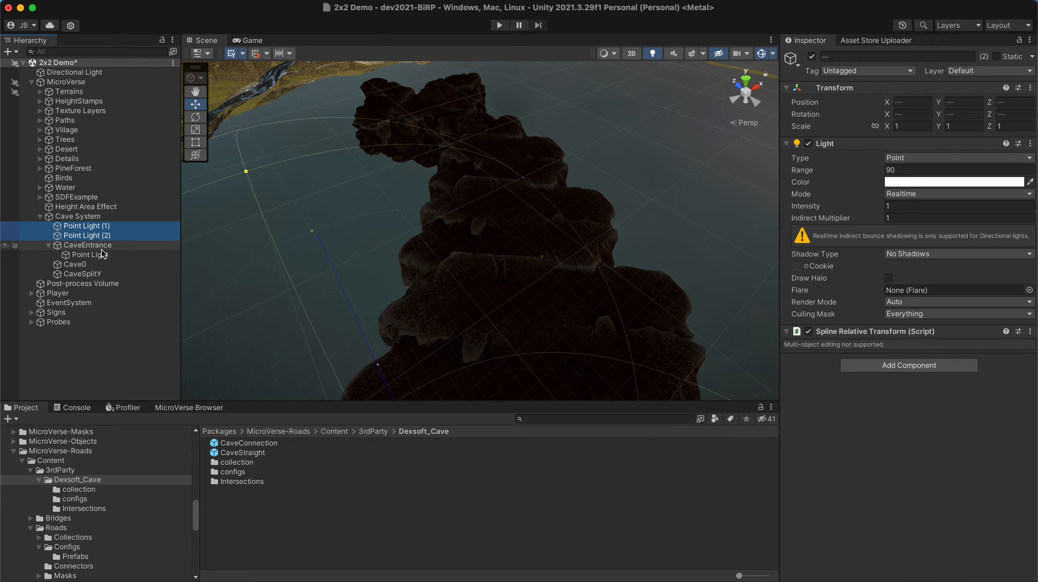
super+click(97, 256)
right_drag(500, 202, 458, 316)
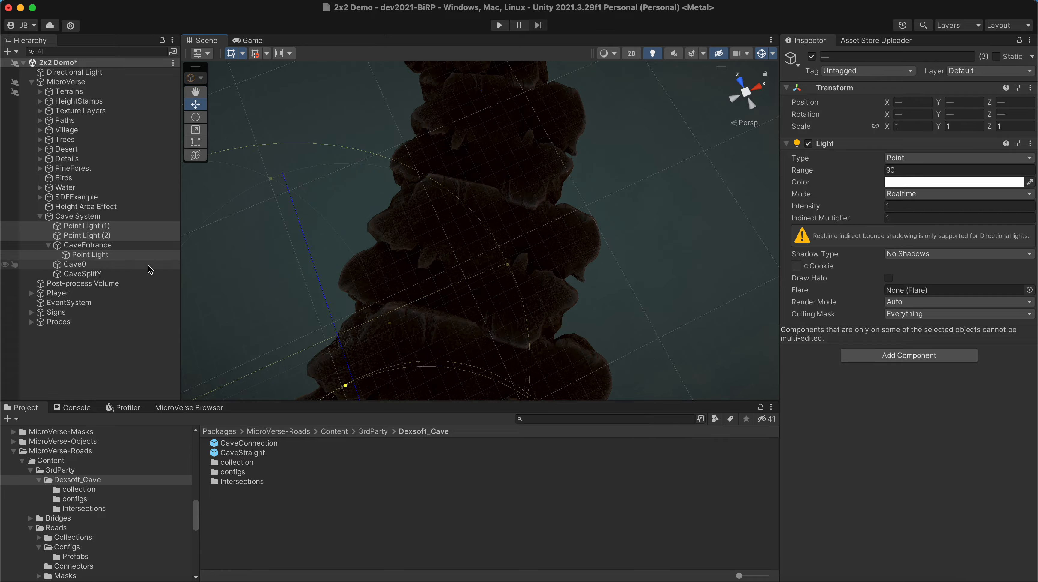
click(103, 236)
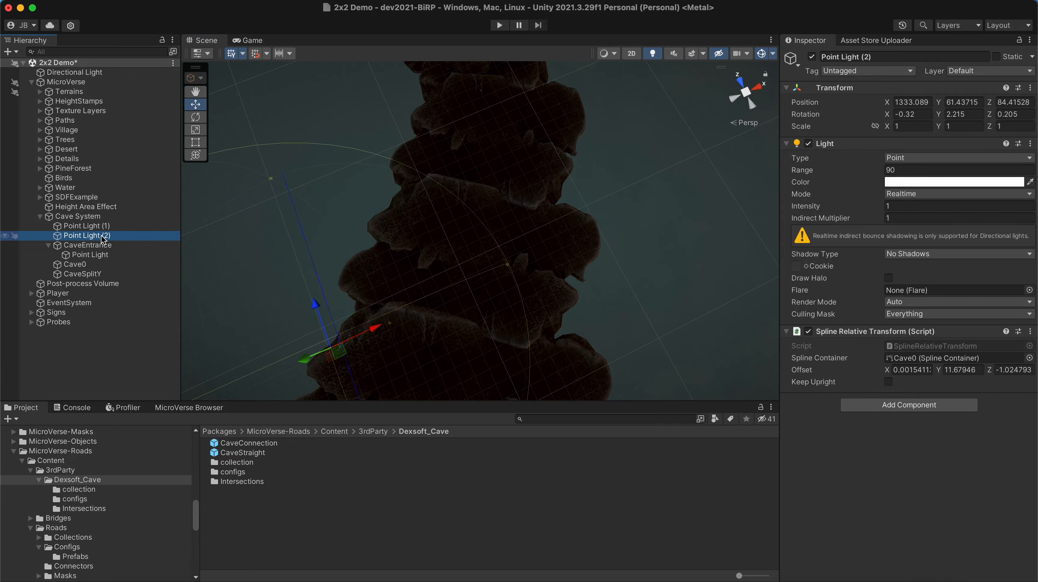
right_drag(345, 308, 621, 274)
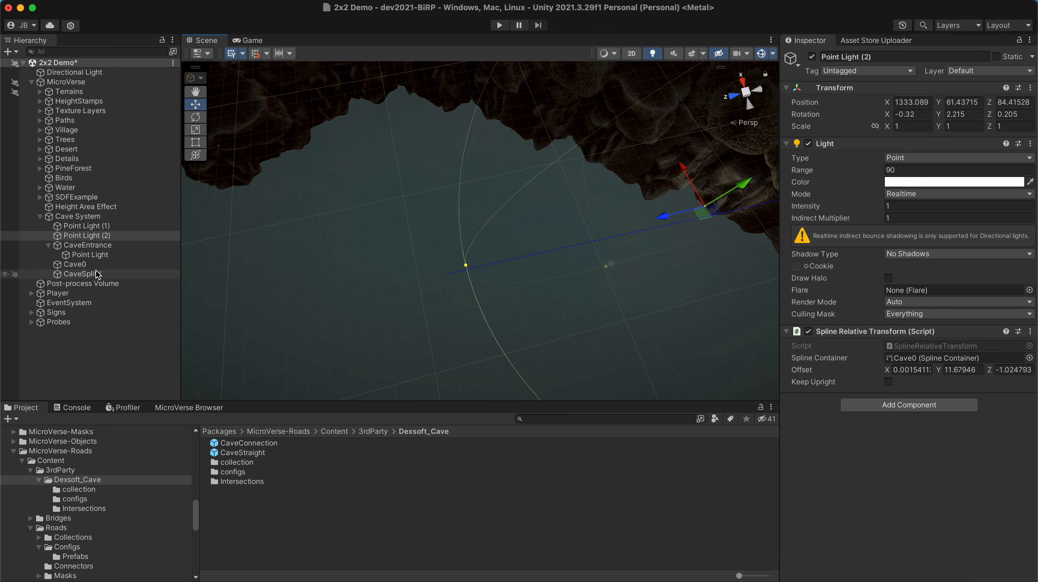
click(91, 275)
right_drag(555, 238, 794, 165)
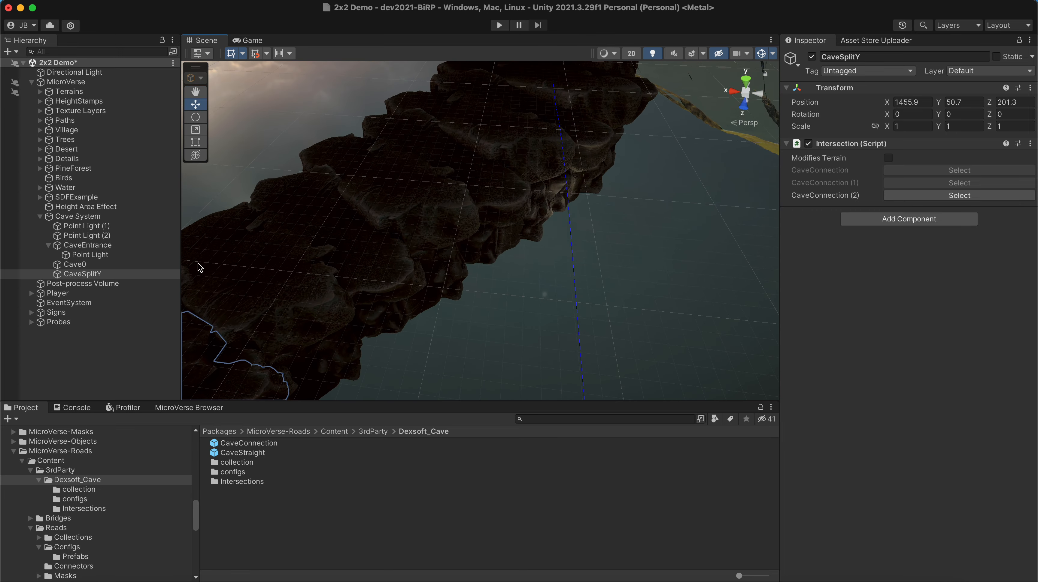
Step: Switch Cave0 to spline editing and try to add a knot beside its path inside the tunnel with the Draw Spline tool
click(73, 264)
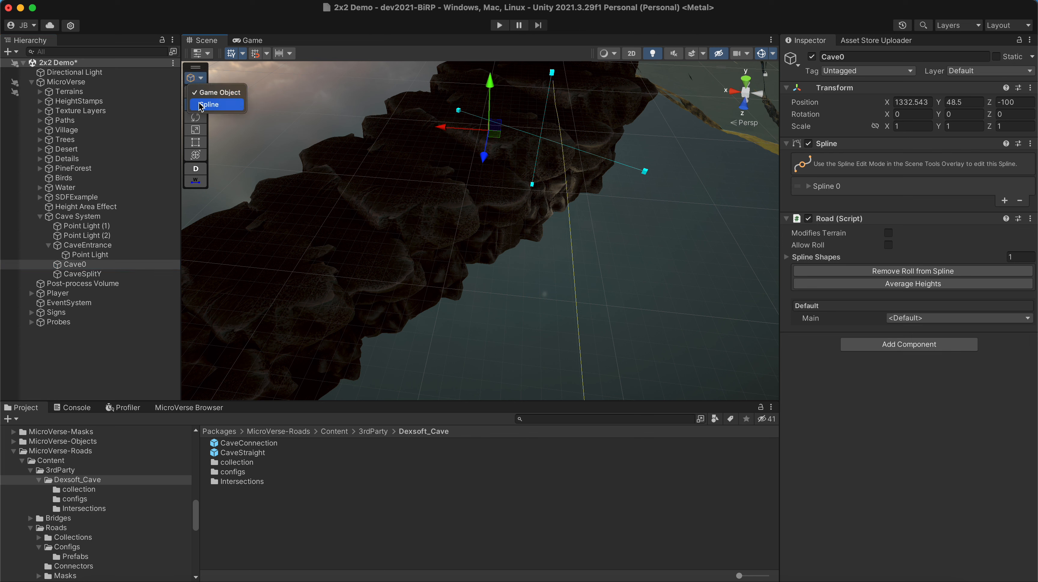
click(201, 105)
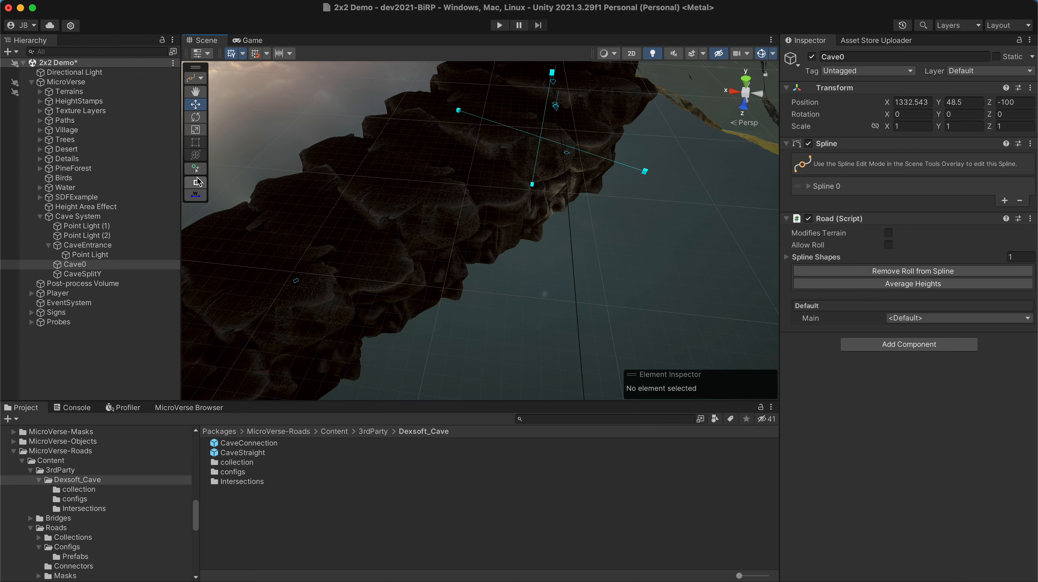
click(196, 170)
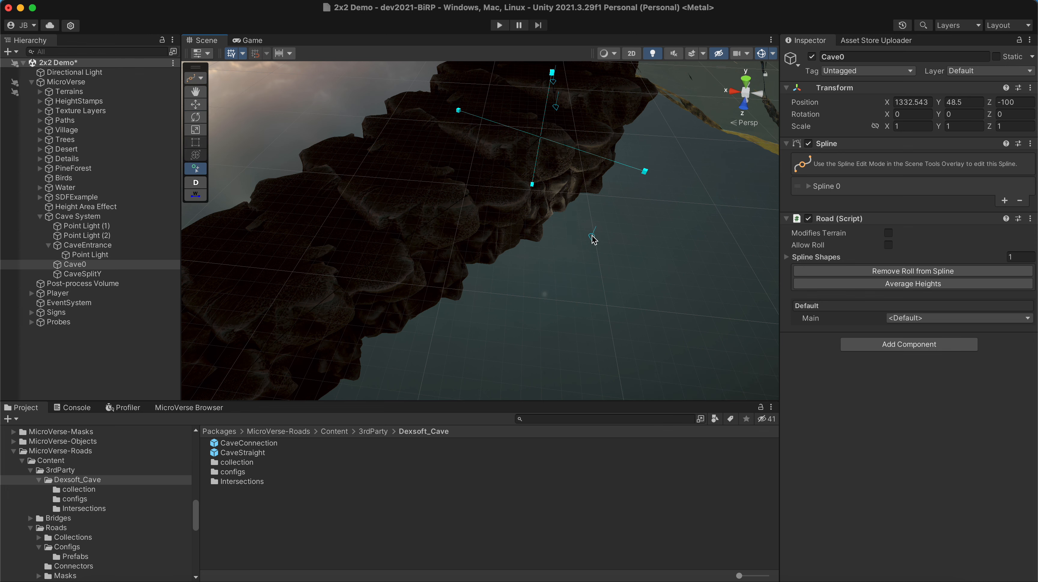
alt+drag(594, 238, 203, 209)
key(w)
right_drag(202, 204, 615, 213)
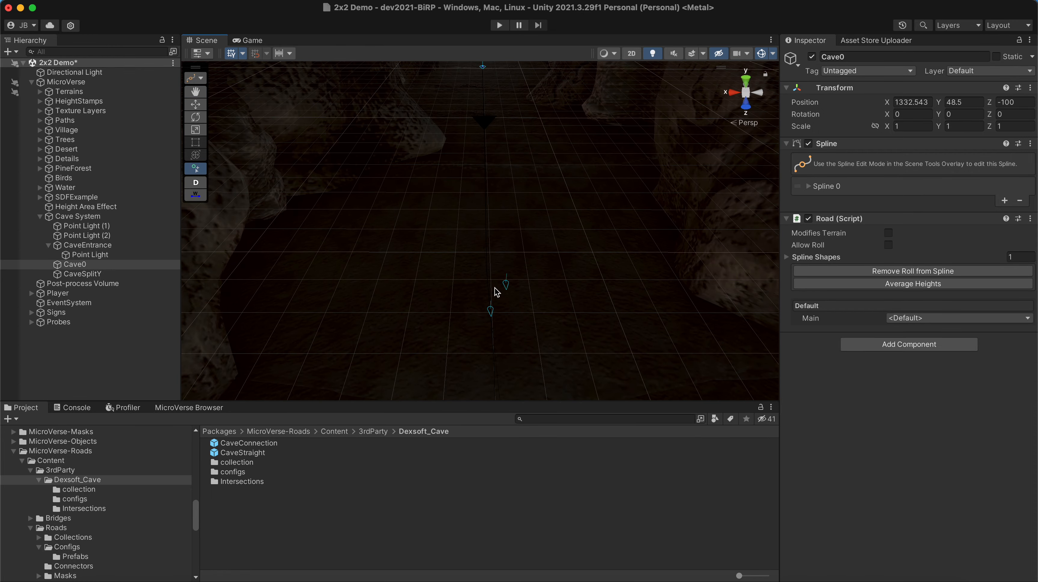
click(476, 304)
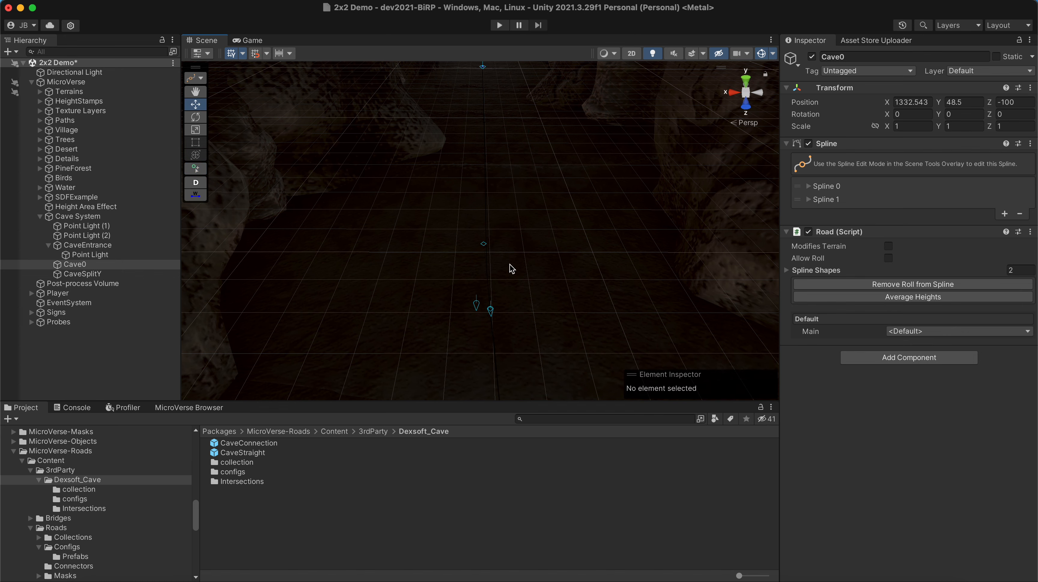
Step: Remove the stray Spline 1 from the Cave0 spline container
right_drag(512, 265, 482, 285)
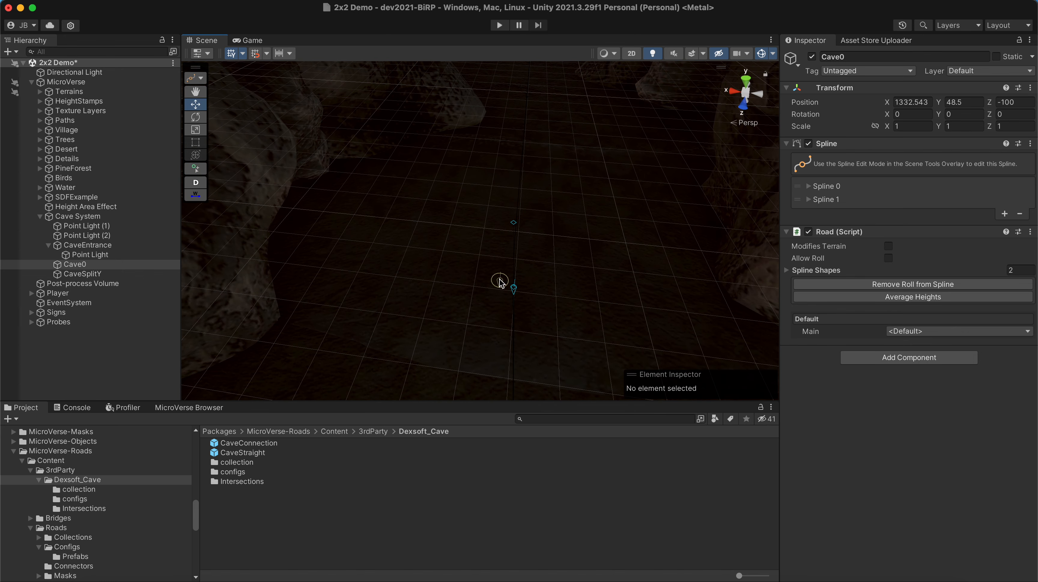
click(839, 196)
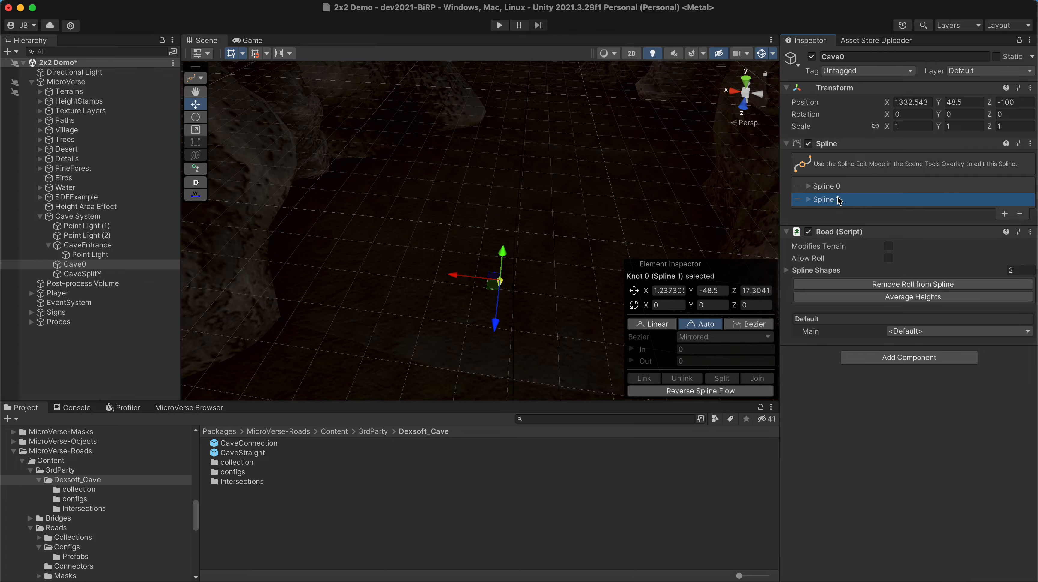
click(1021, 214)
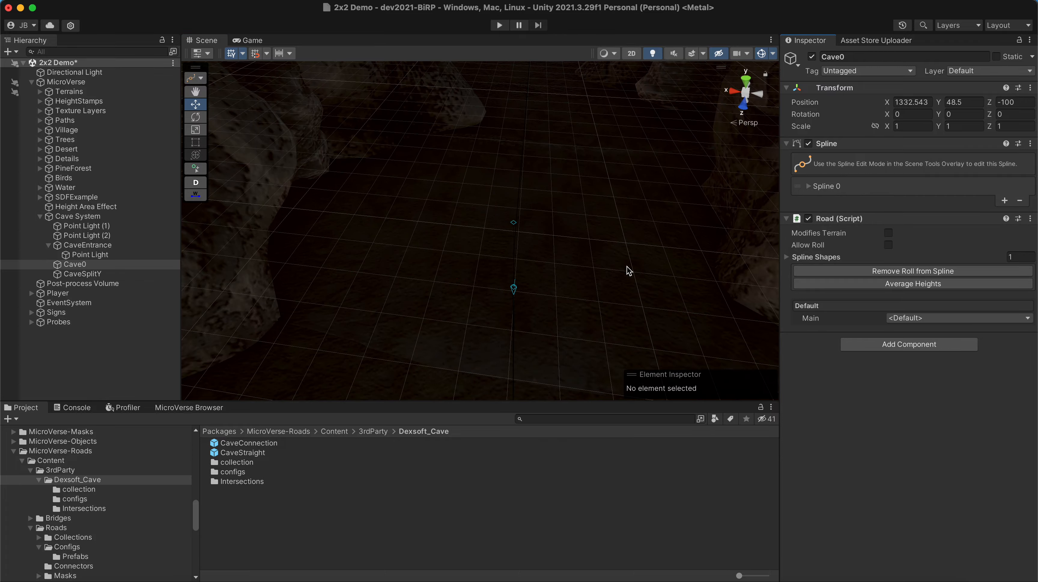
Step: Select Point Light (1) and Point Light (2) together and examine their surroundings around the cave entrance
right_drag(628, 271, 421, 323)
key(w)
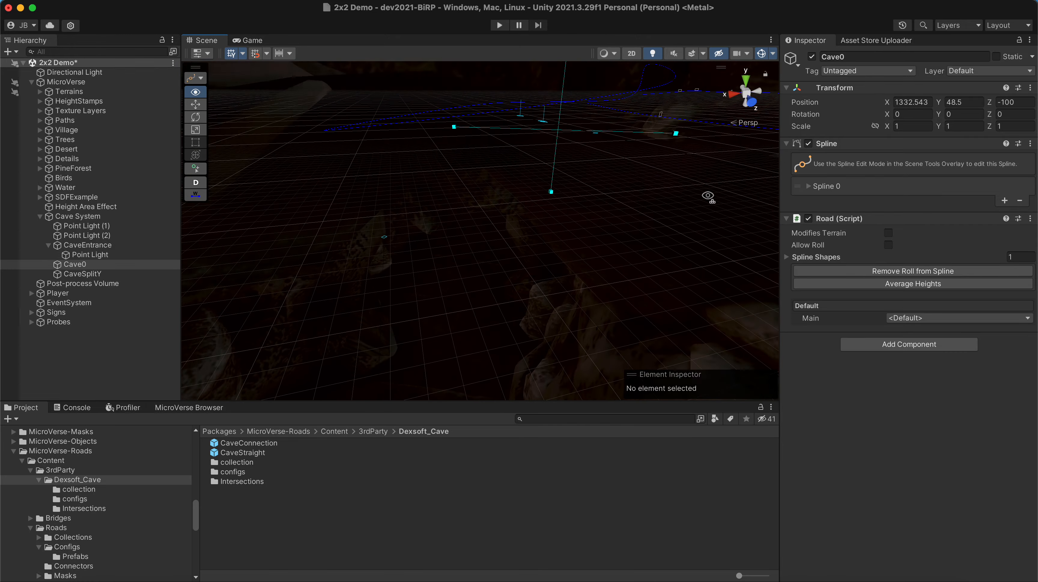
click(89, 236)
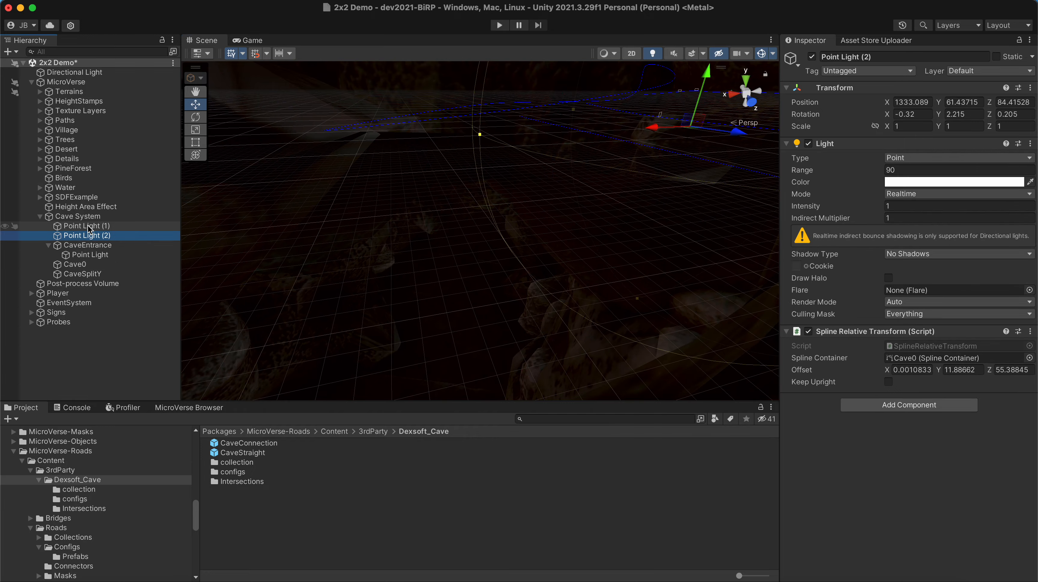
shift+click(86, 236)
right_drag(353, 142, 2, 127)
key(f)
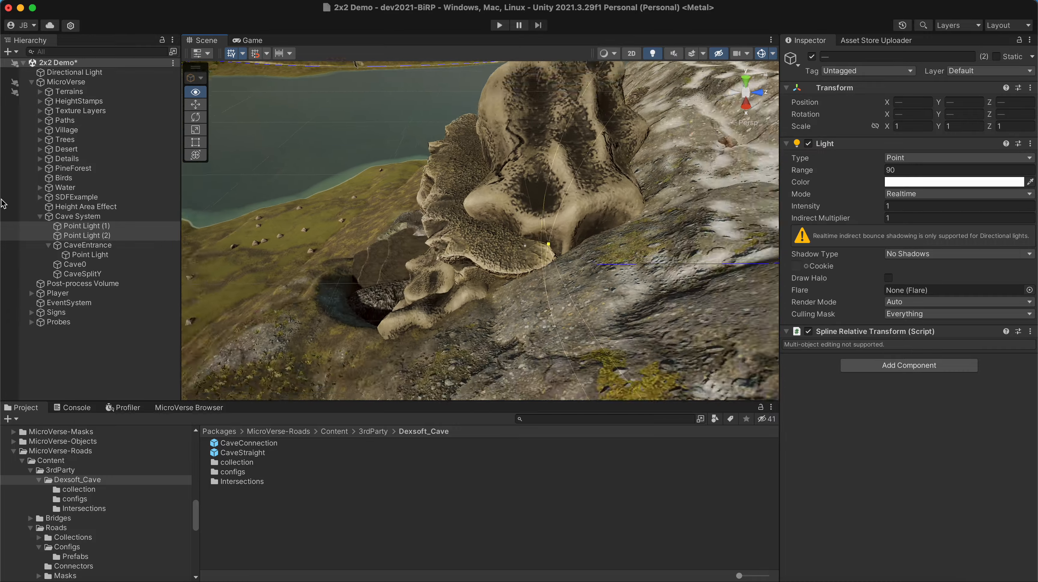
alt+drag(309, 196, 335, 130)
scroll(463, 131, up, 5)
scroll(336, 130, down, 4)
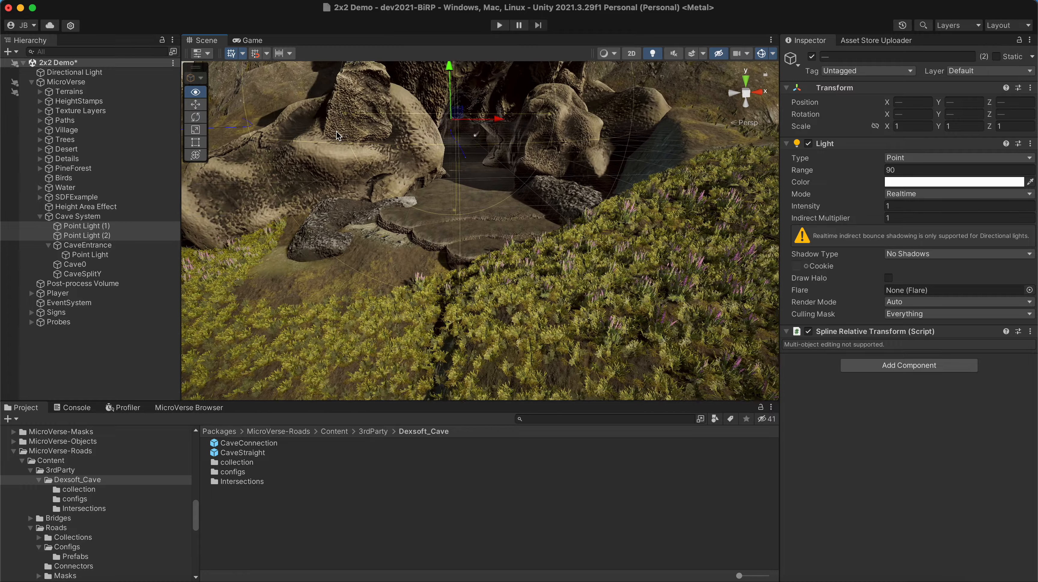